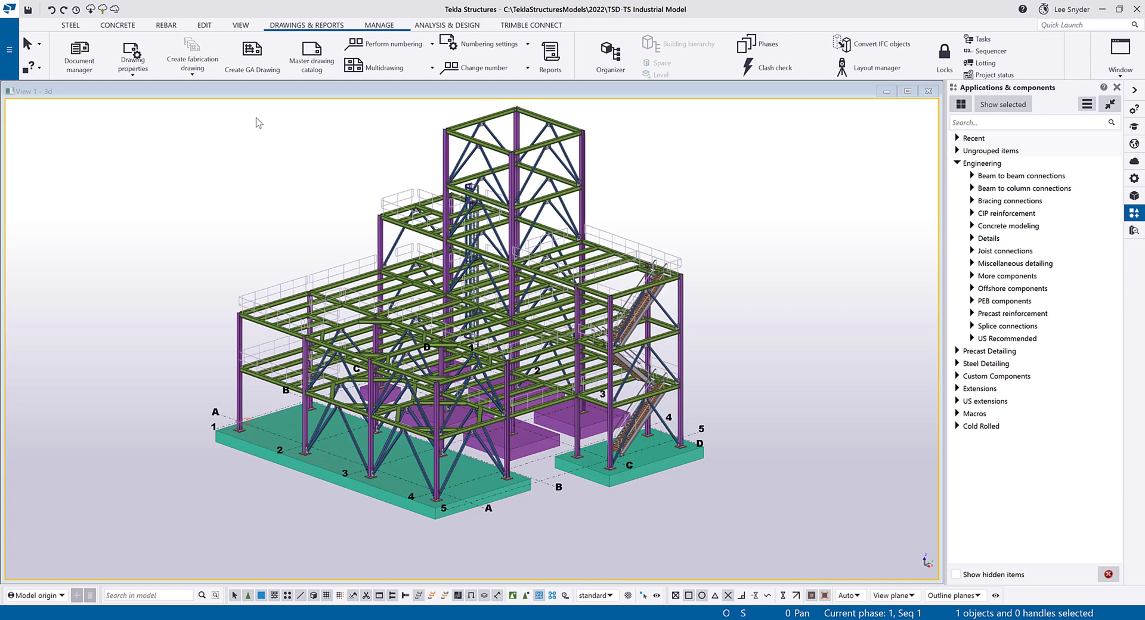
Switch to the Trimble Connect 3D Viewer and show the properties of the tall column at the tower's near left corner.
mouse_move(156, 611)
click(215, 576)
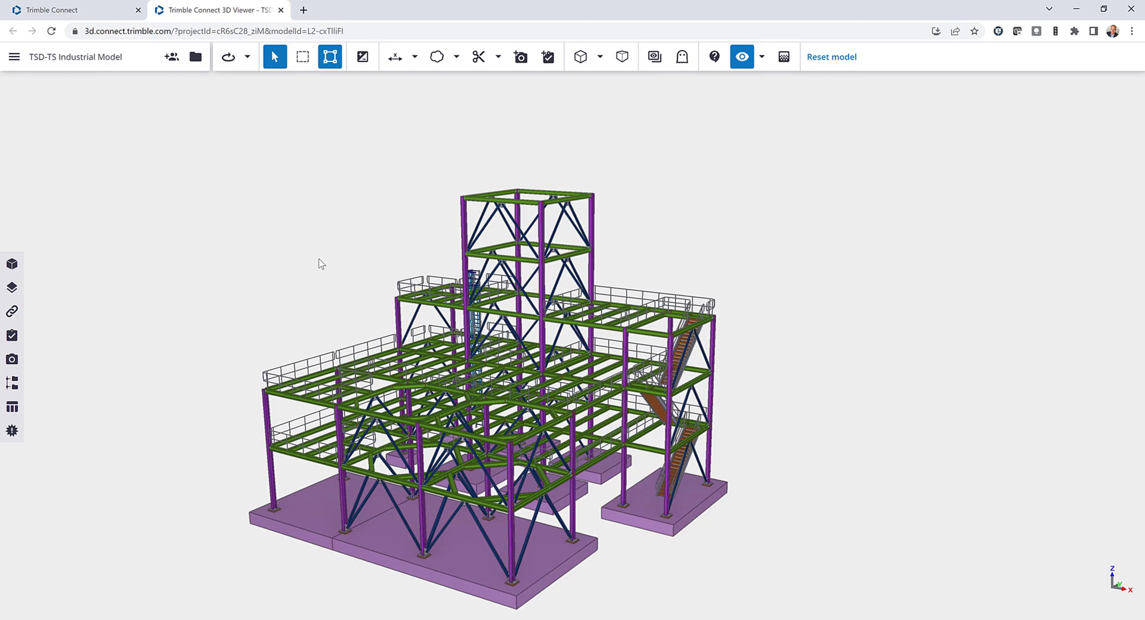
click(466, 232)
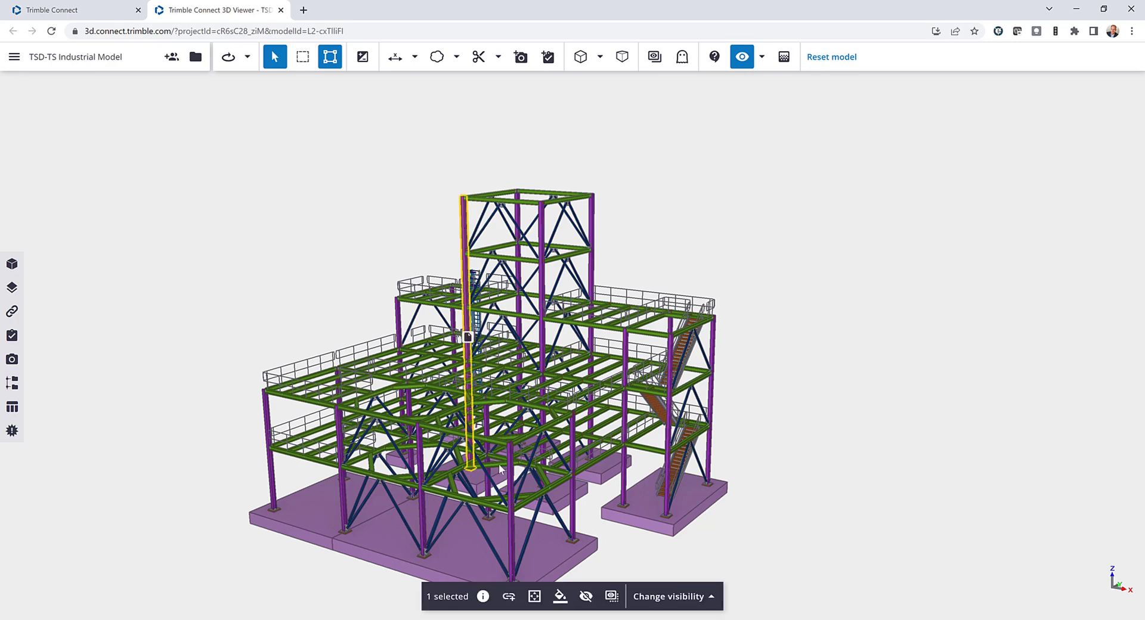
click(484, 596)
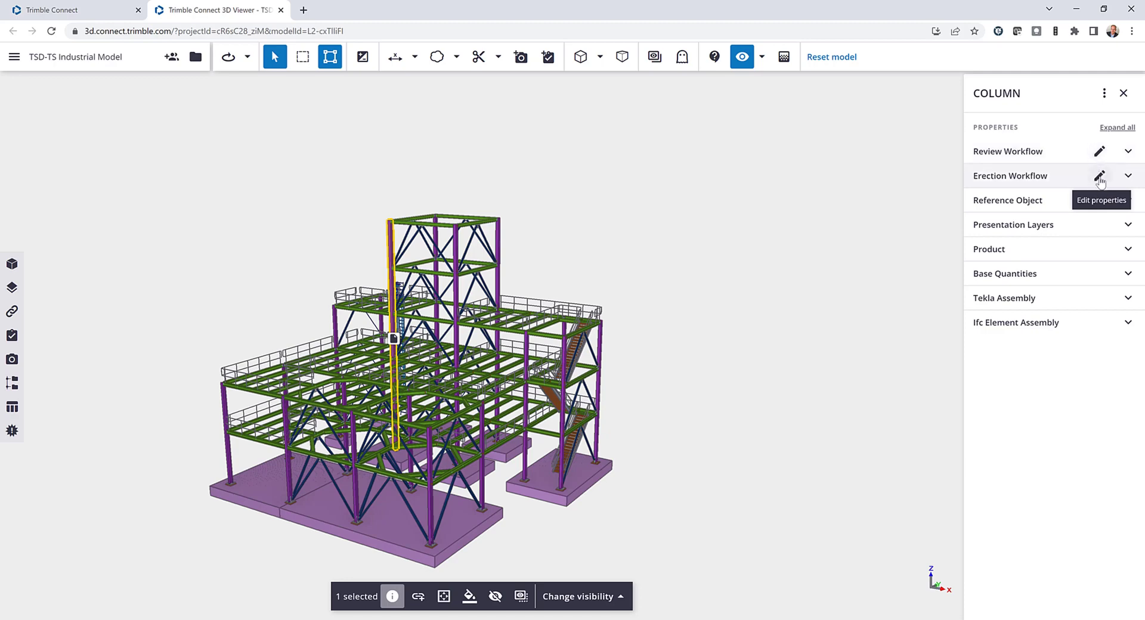
Examine the column's Review Workflow properties and the available Review Status choices, leaving the edit form without saving.
click(1128, 152)
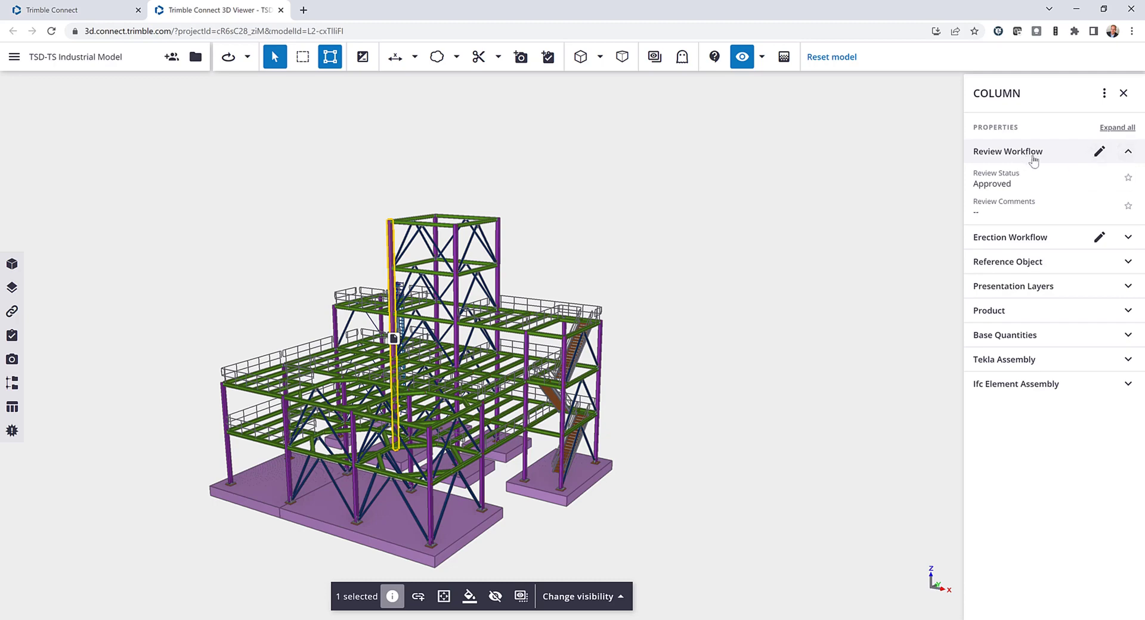
click(1102, 153)
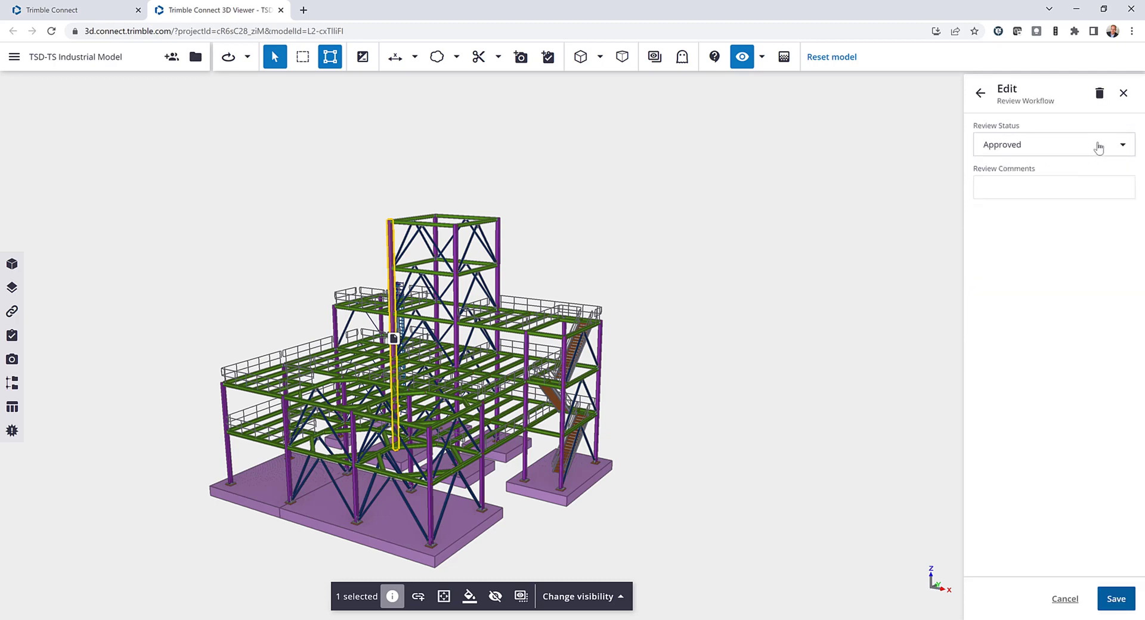
click(1099, 147)
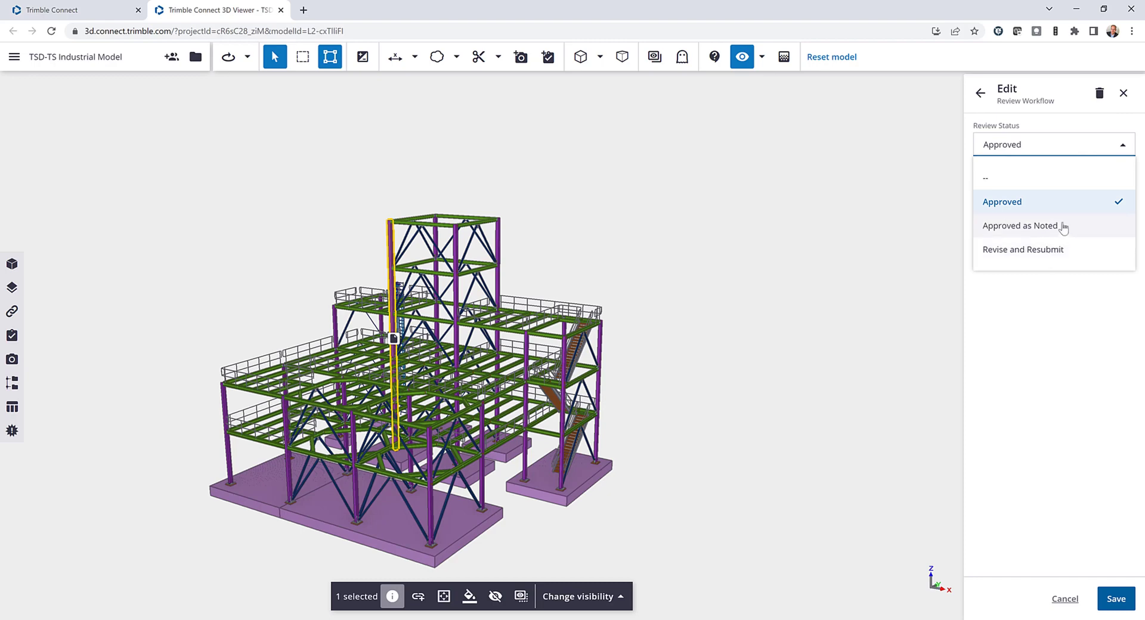
click(1120, 127)
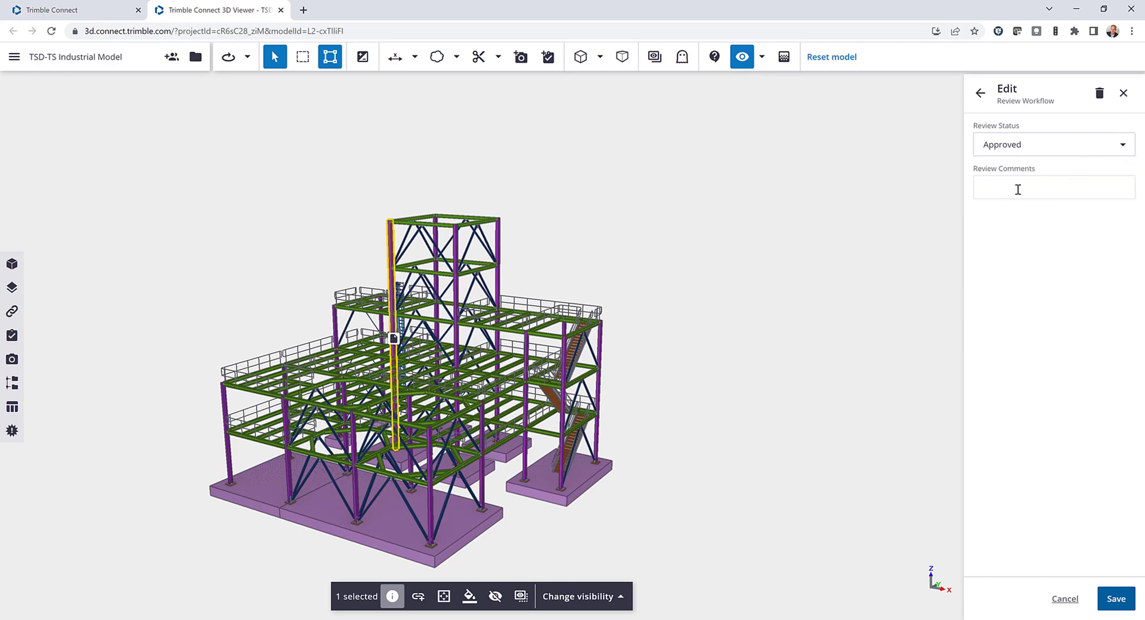
click(981, 93)
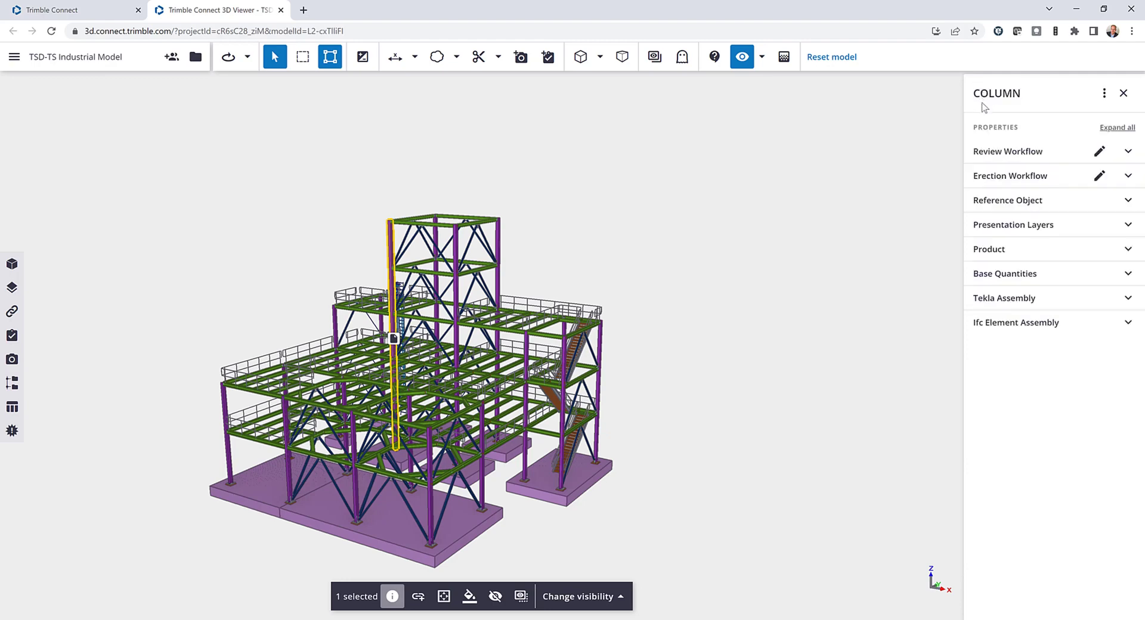
Examine the column's Erection Workflow properties and its Site Status choices, leaving the edit form without saving.
click(1128, 176)
click(1100, 175)
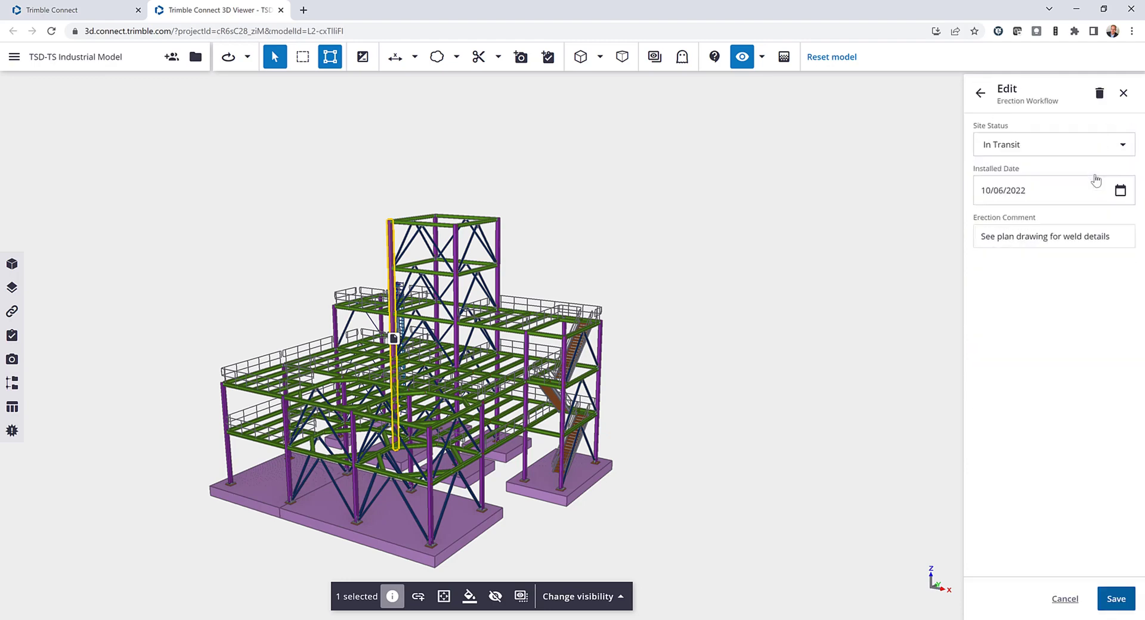
click(1115, 146)
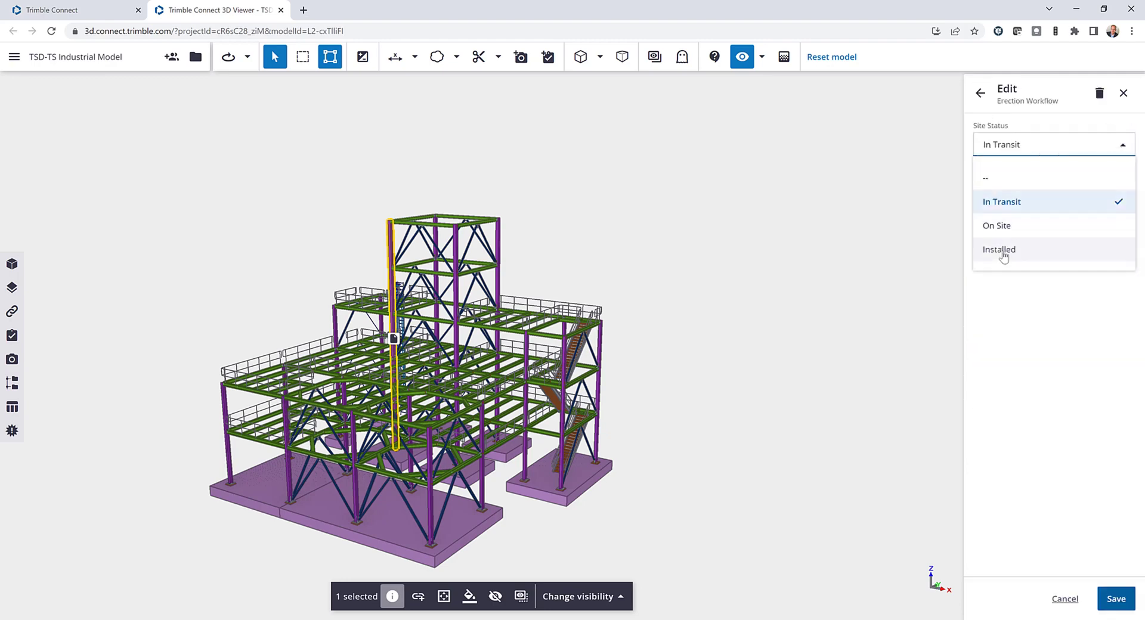
click(1075, 134)
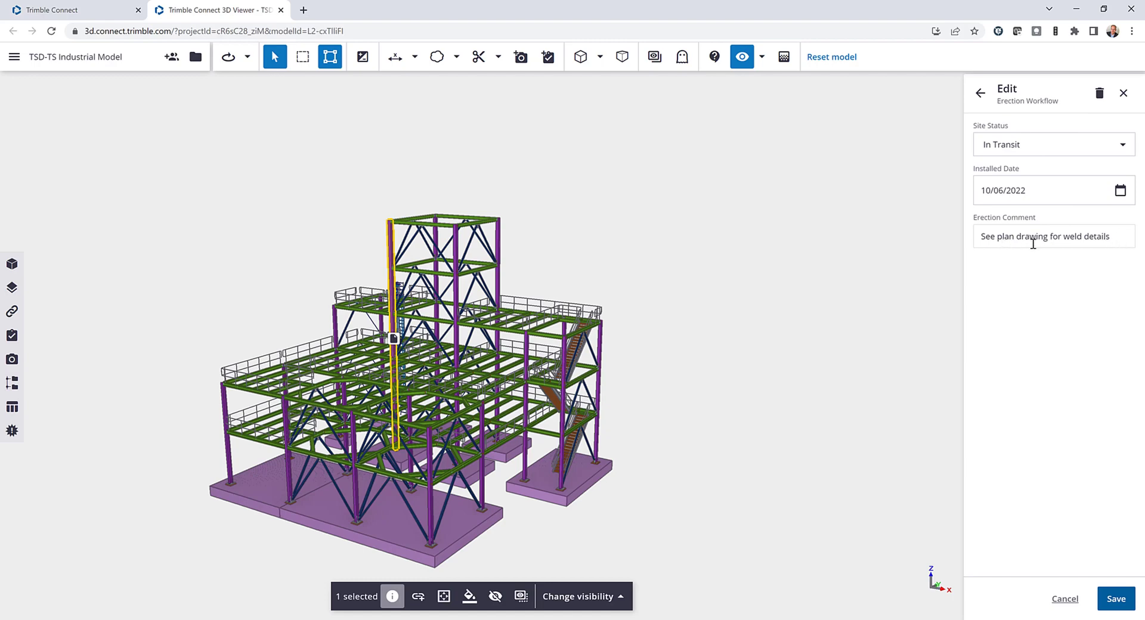
click(981, 93)
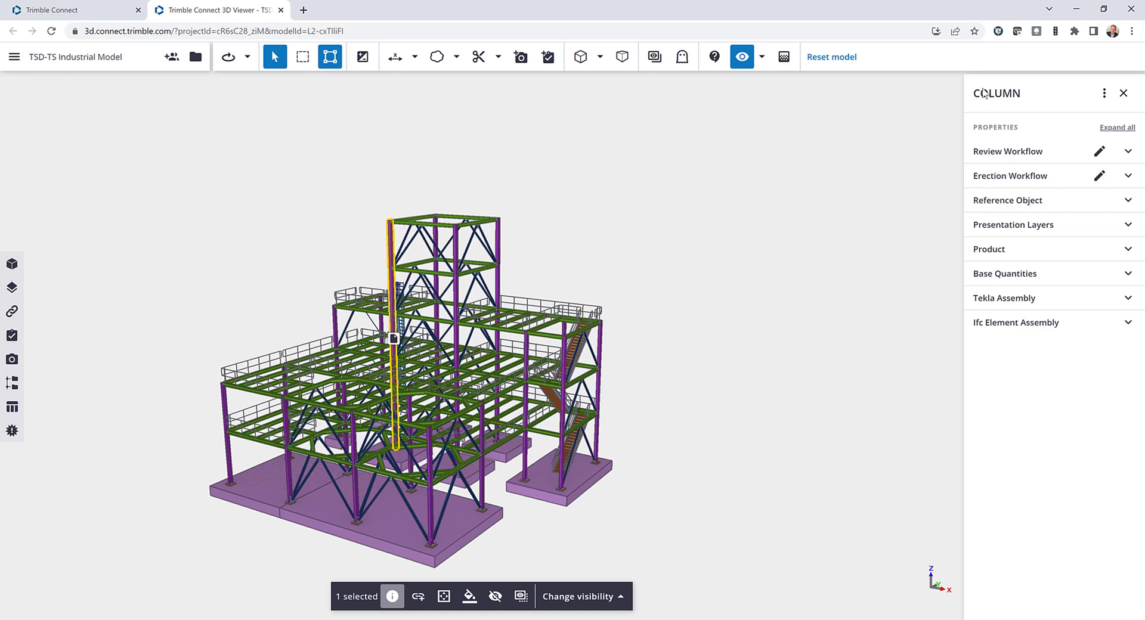
Inspect the Site Status definition in the project's Erection Workflow property set, including the available property types.
click(91, 11)
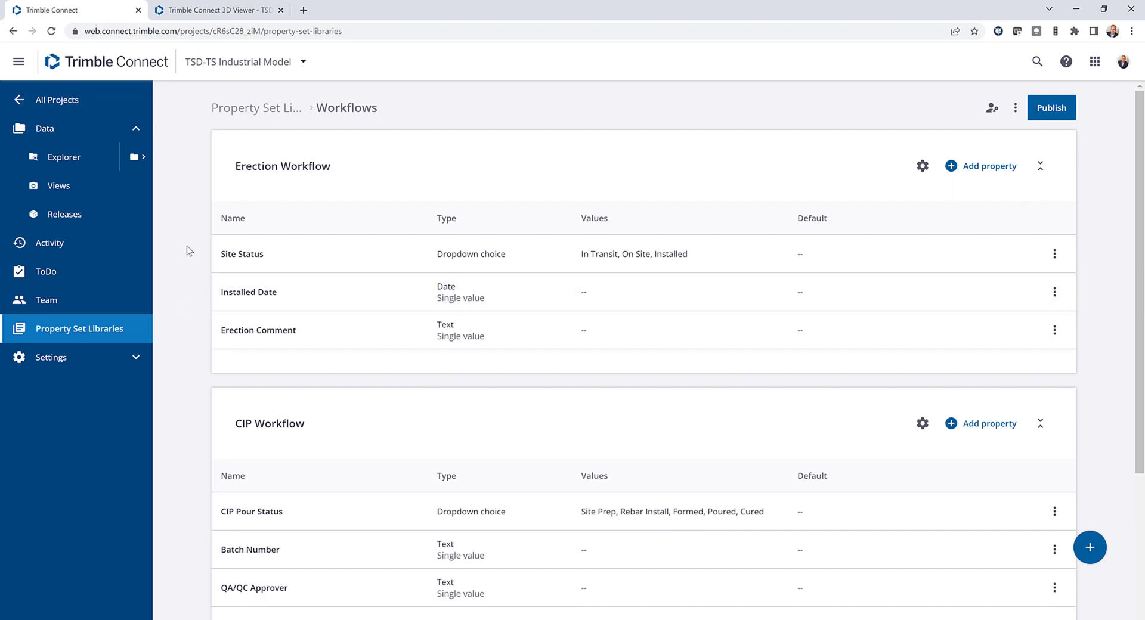
click(414, 184)
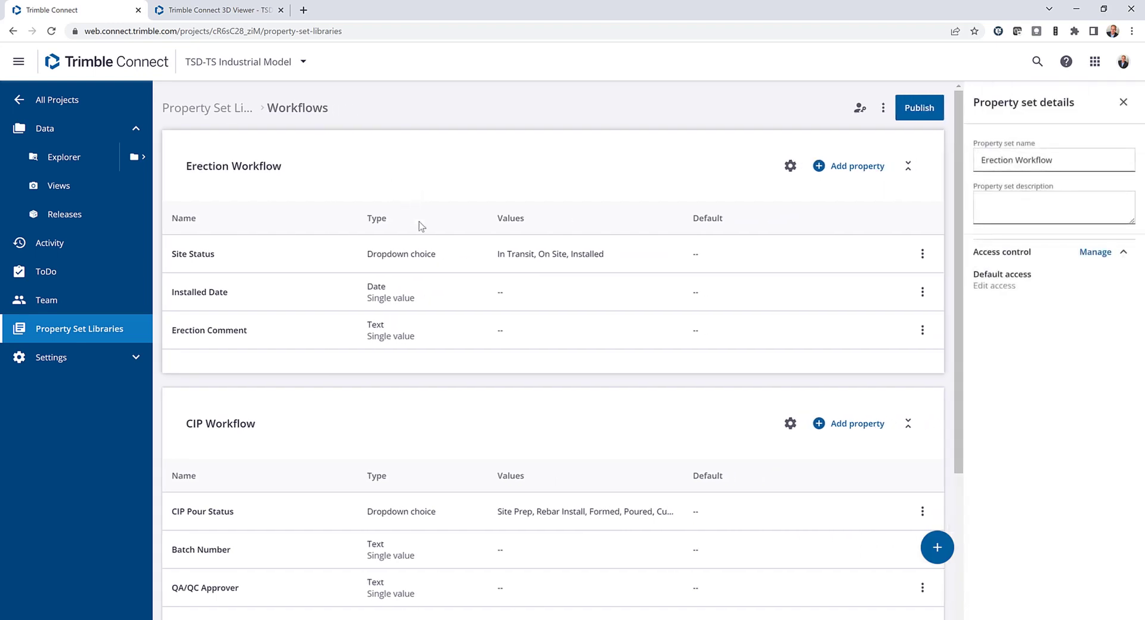
click(464, 254)
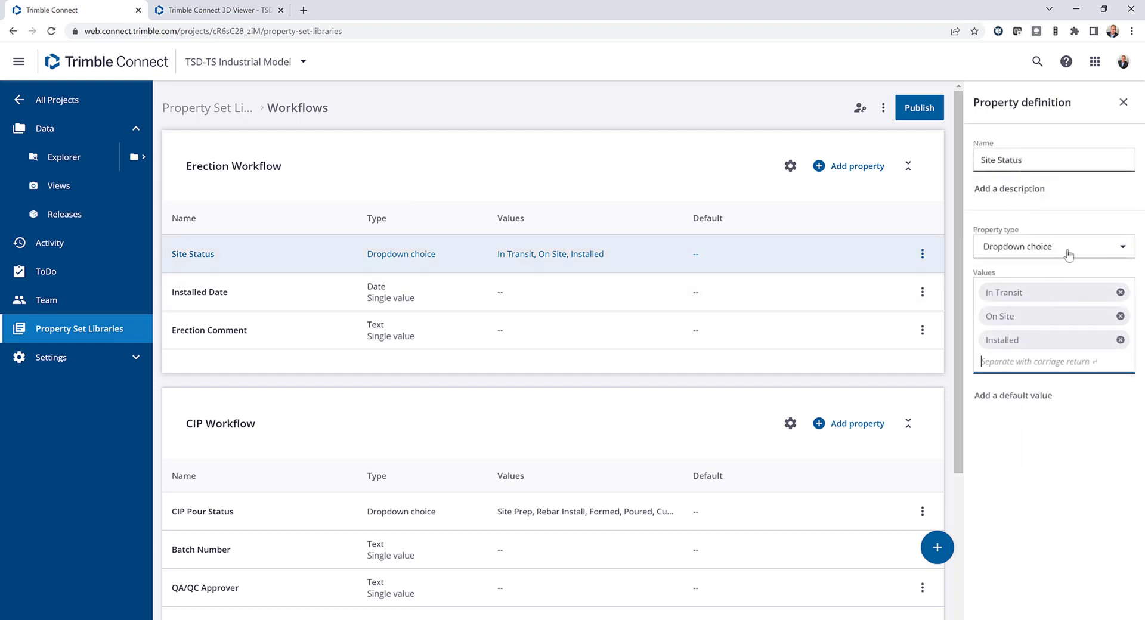
click(1097, 256)
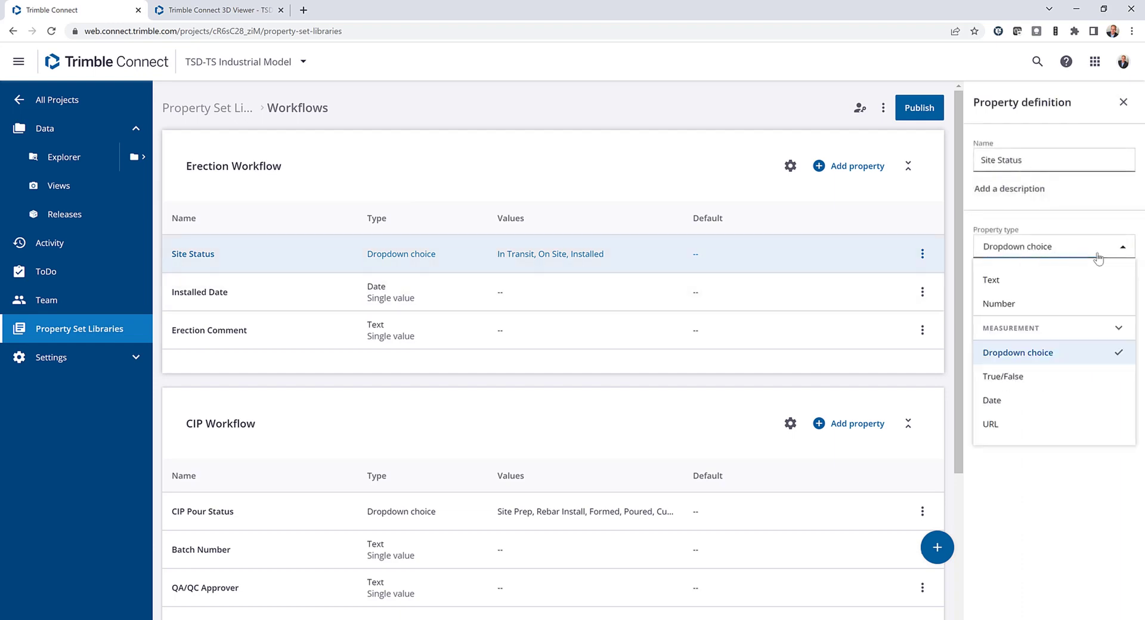
click(1099, 258)
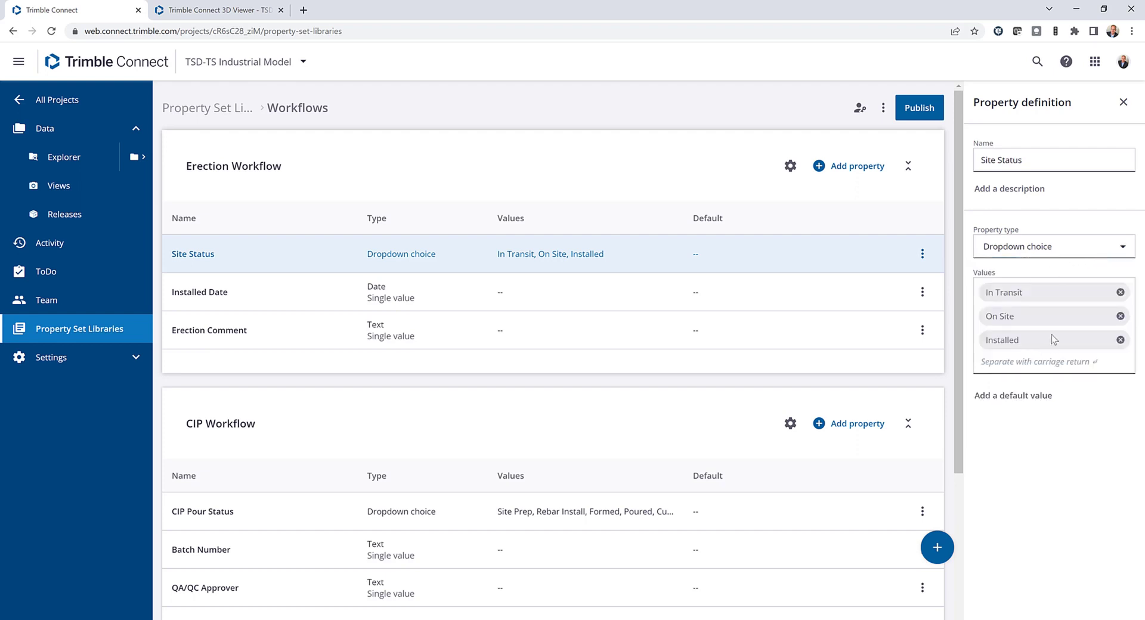
Inspect the CIP Pour Status definition in the CIP Workflow property set and look over its dropdown values.
click(567, 512)
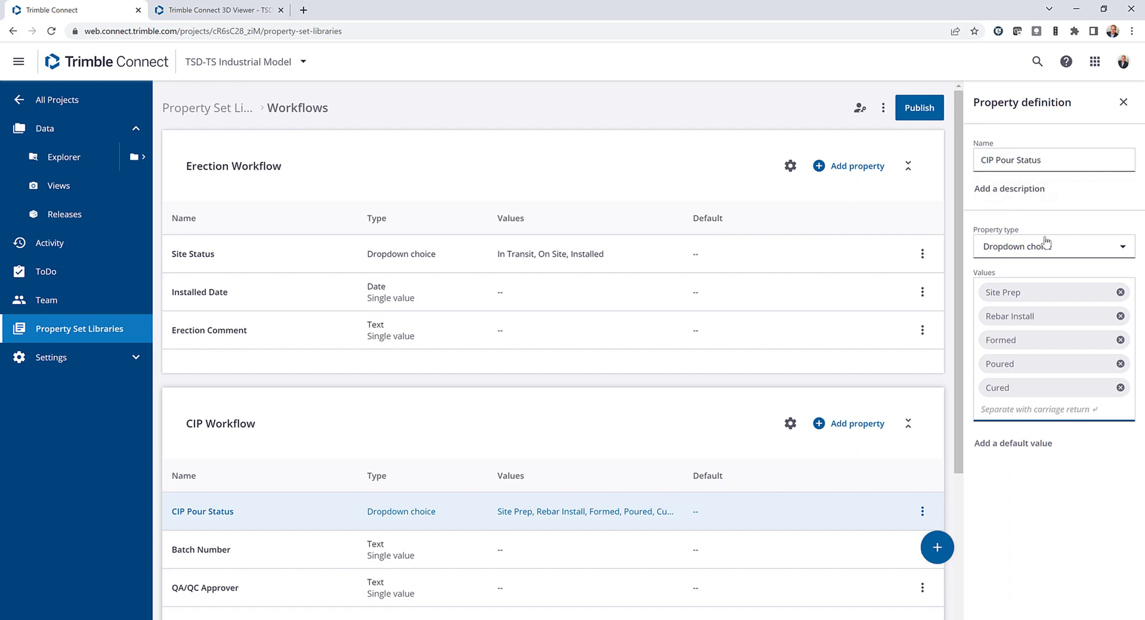
click(1071, 254)
click(1072, 253)
scroll(507, 447, down, 1)
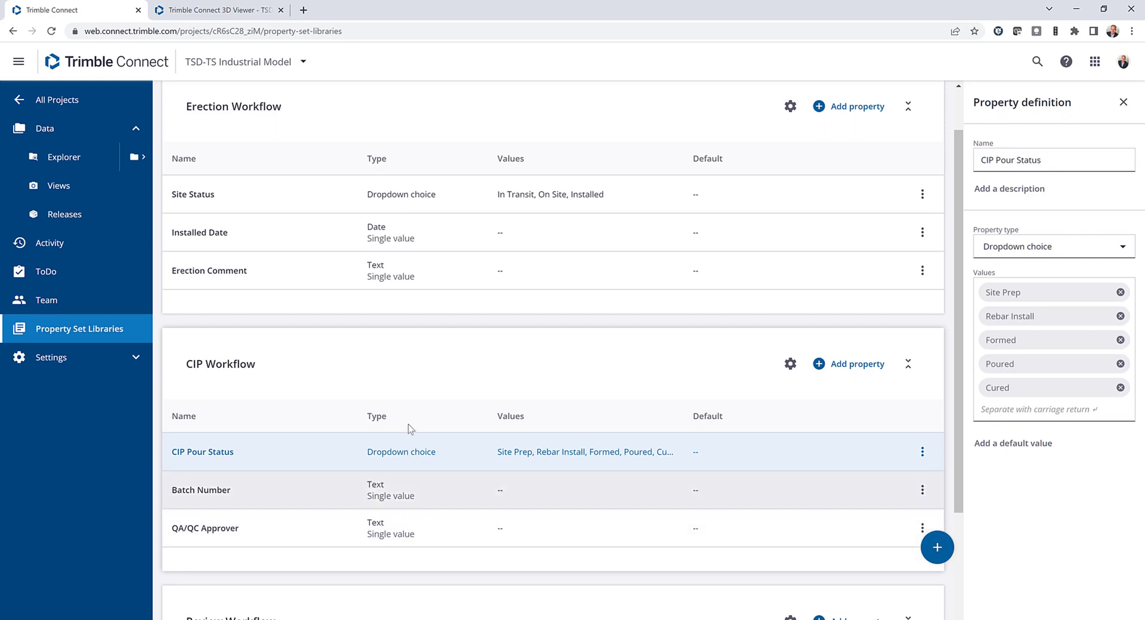
Return to the 3D Viewer, clear the column selection and open the Organizer.
click(230, 10)
click(550, 196)
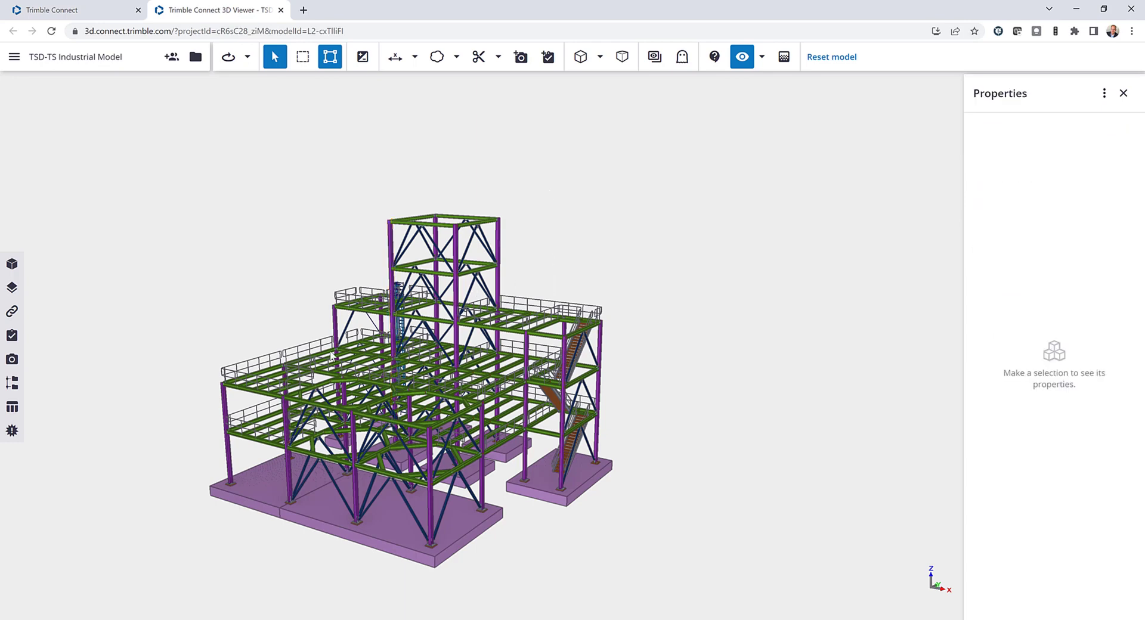
middle_drag(356, 346, 387, 327)
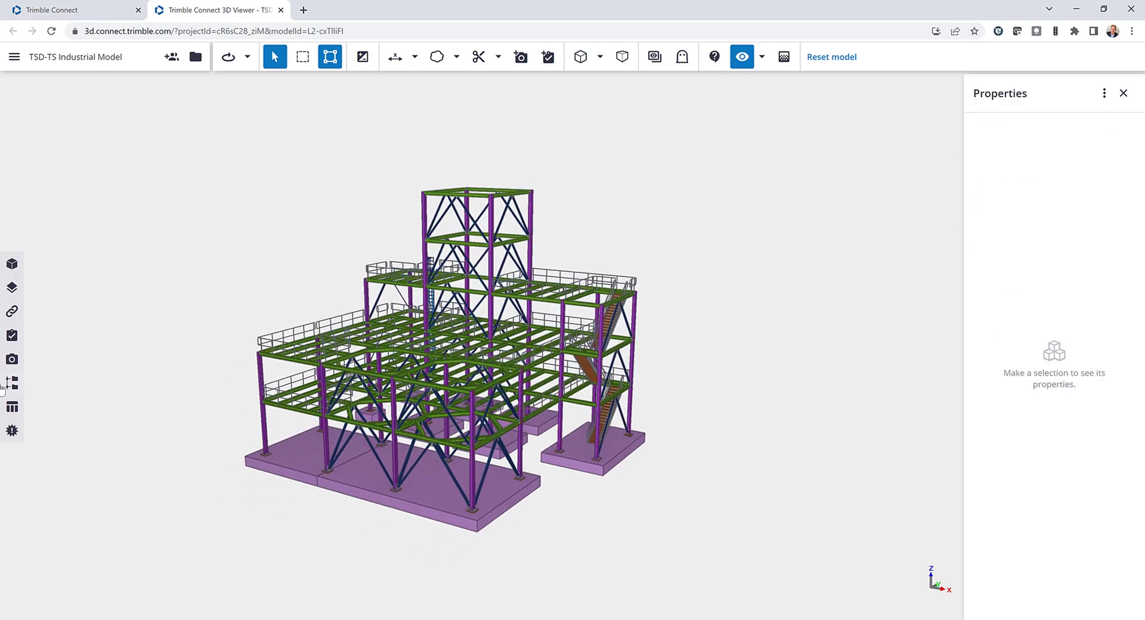
click(11, 384)
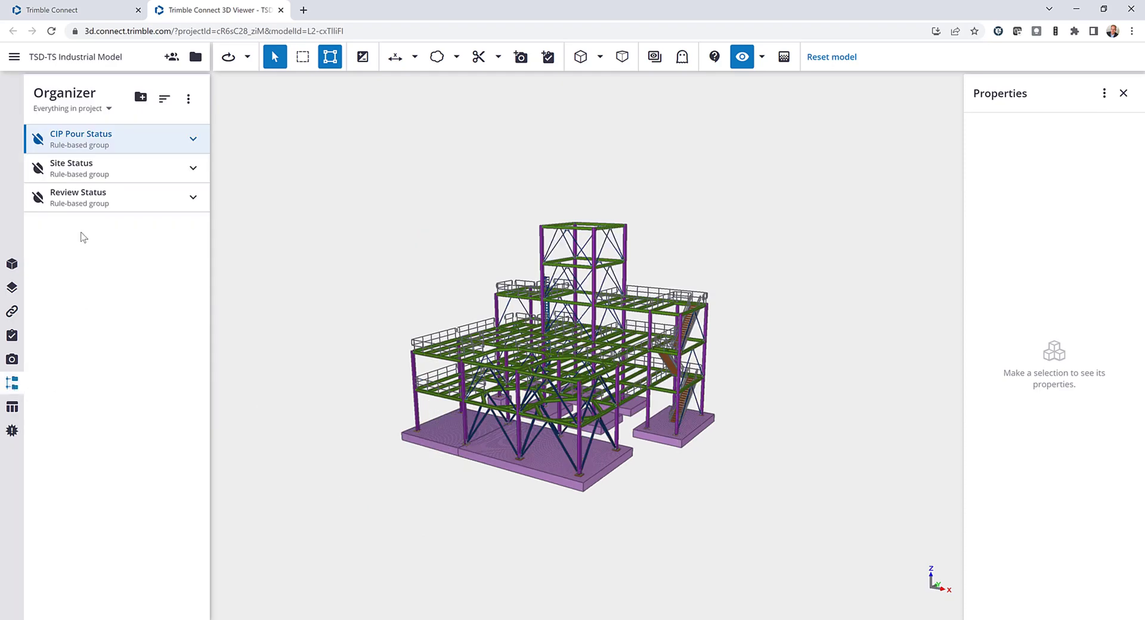
Colorize the model by the Review Status group, clear the selection and expand the group's statuses.
click(38, 198)
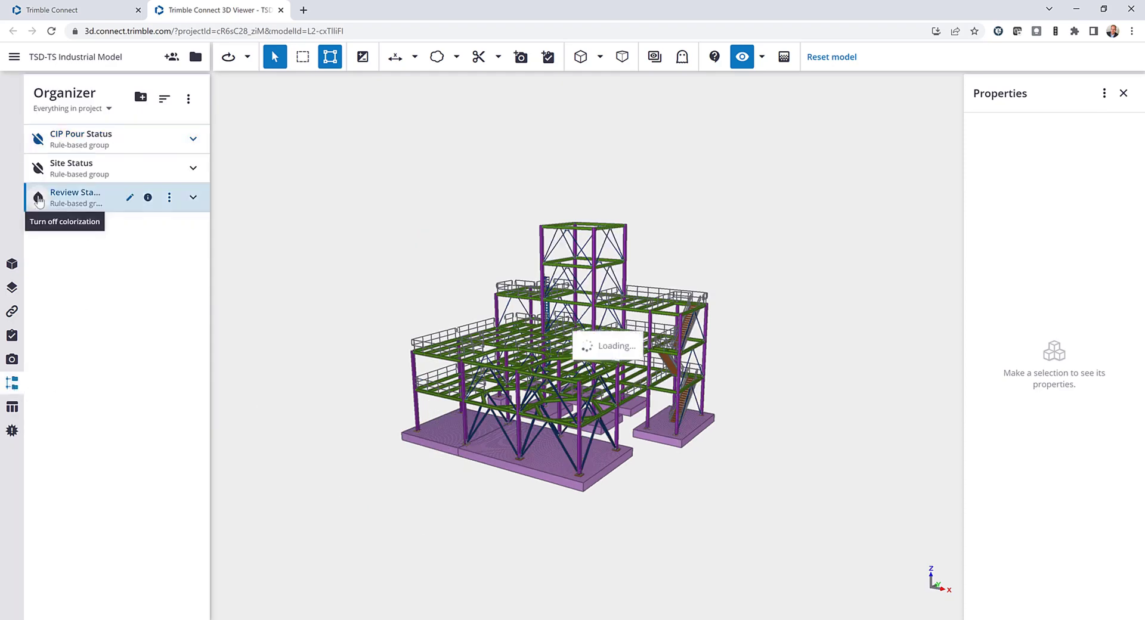
click(373, 256)
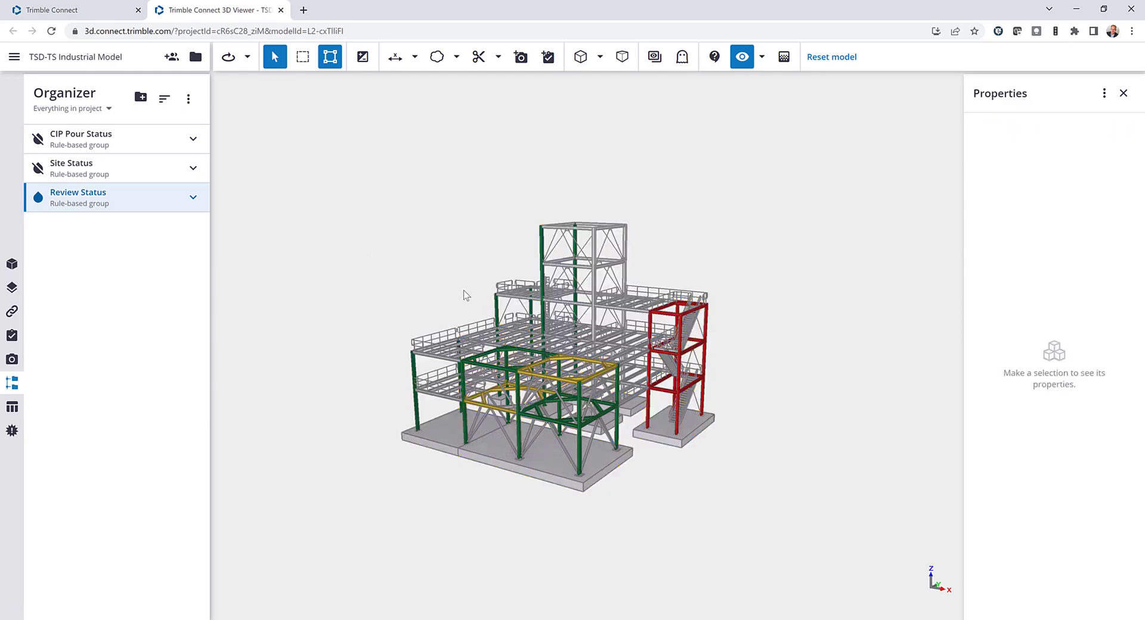
scroll(466, 296, up, 1)
click(193, 197)
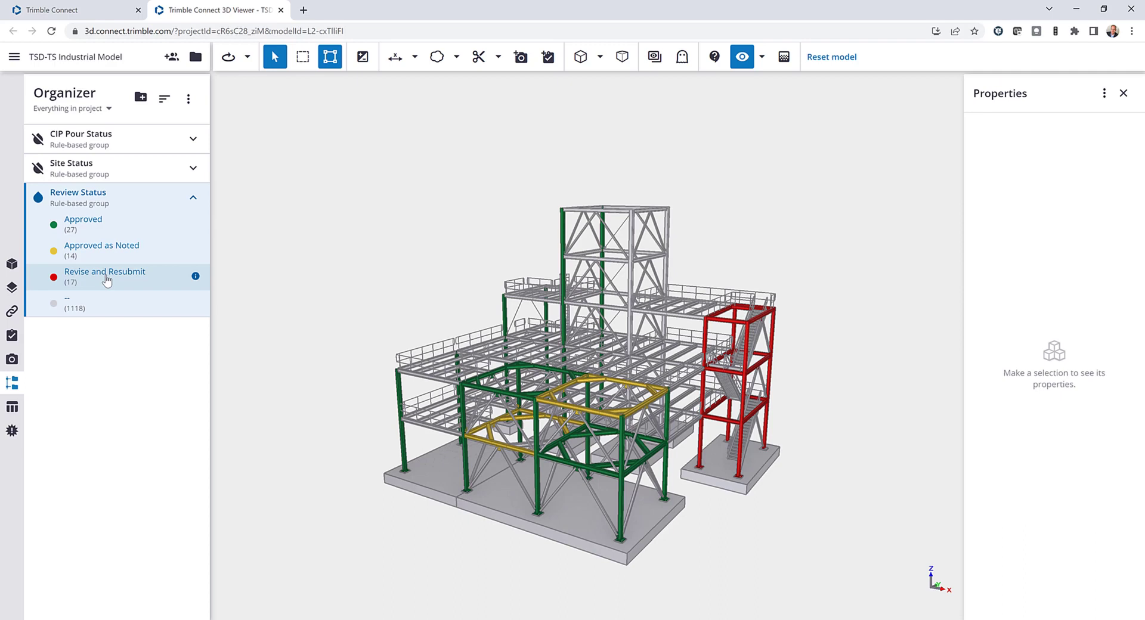
Colorize the model by the Site Status group, view the coloured members from the other side and expand the group's statuses.
click(37, 168)
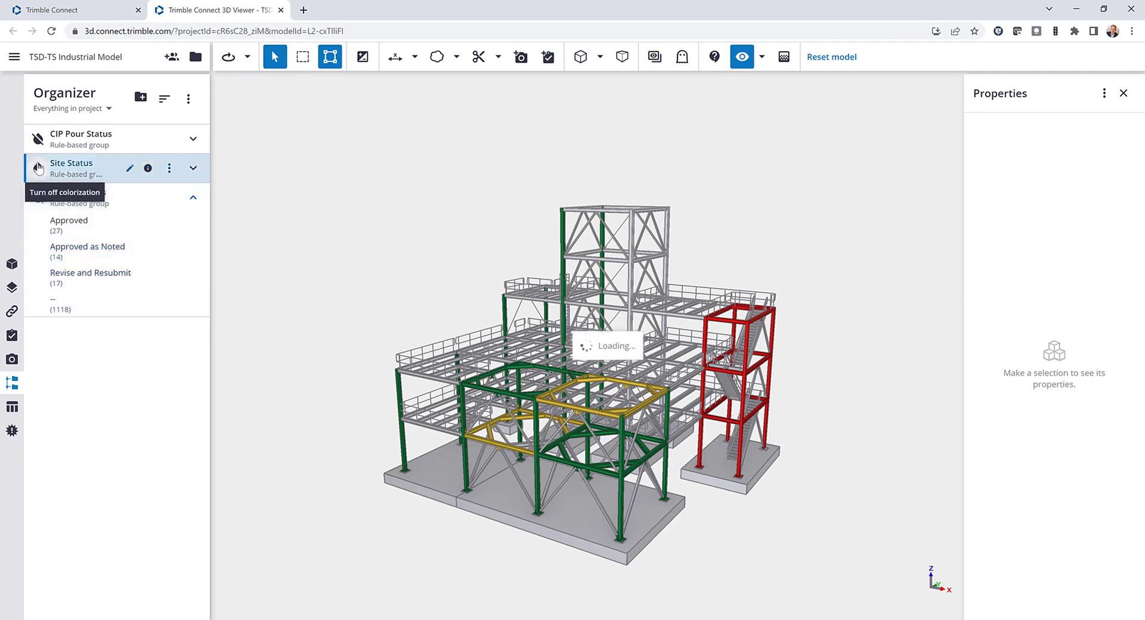
click(431, 294)
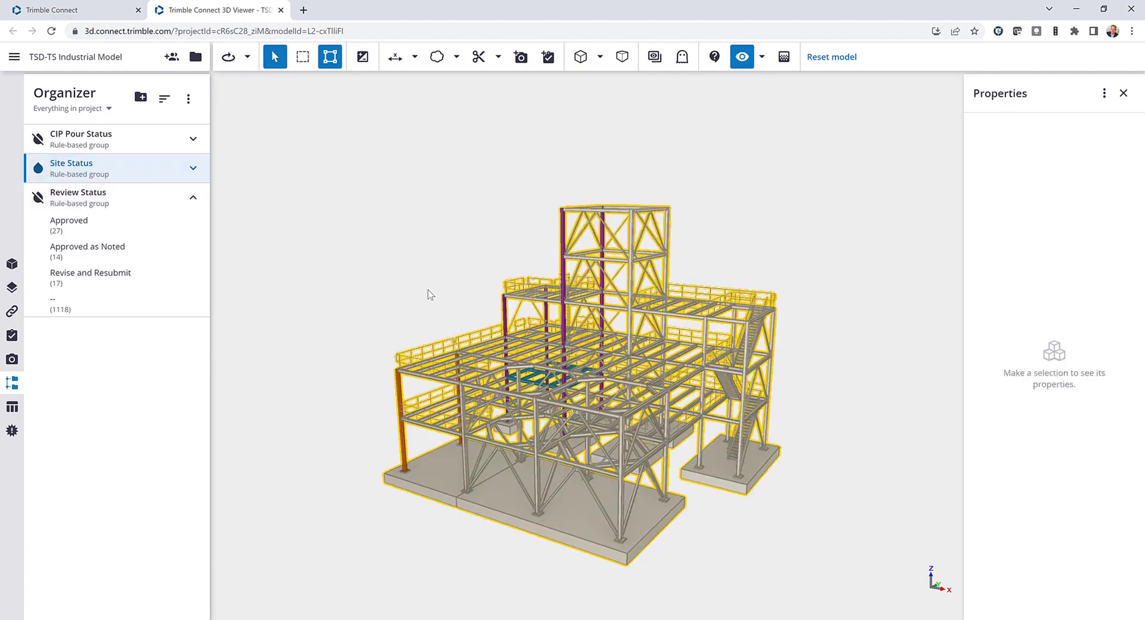
drag(431, 294, 723, 384)
scroll(808, 379, up, 5)
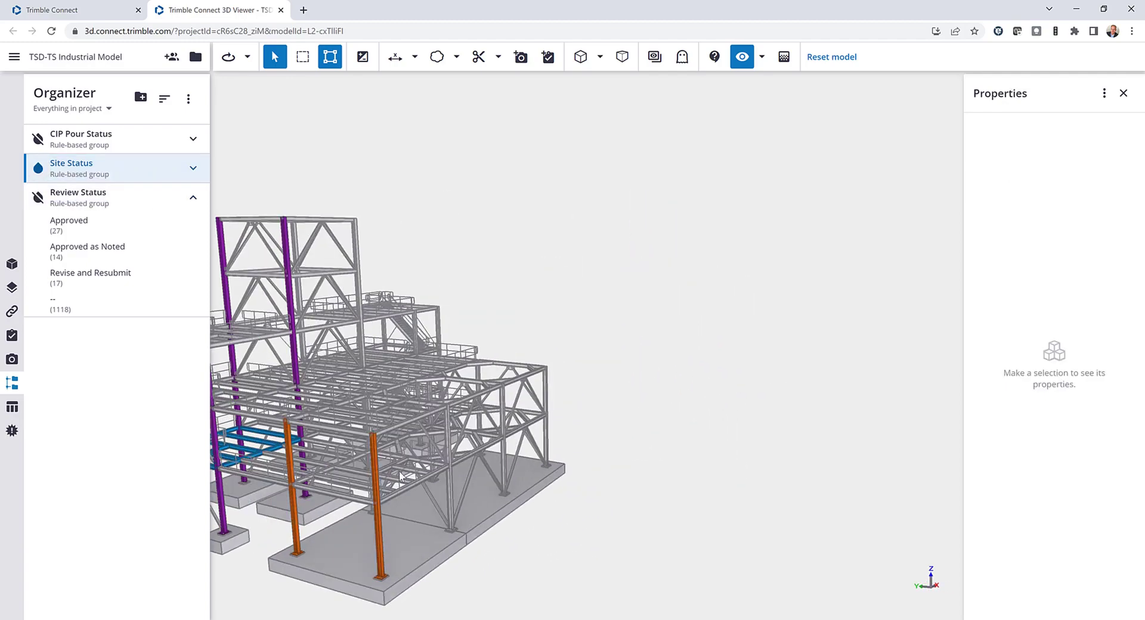
scroll(649, 414, down, 5)
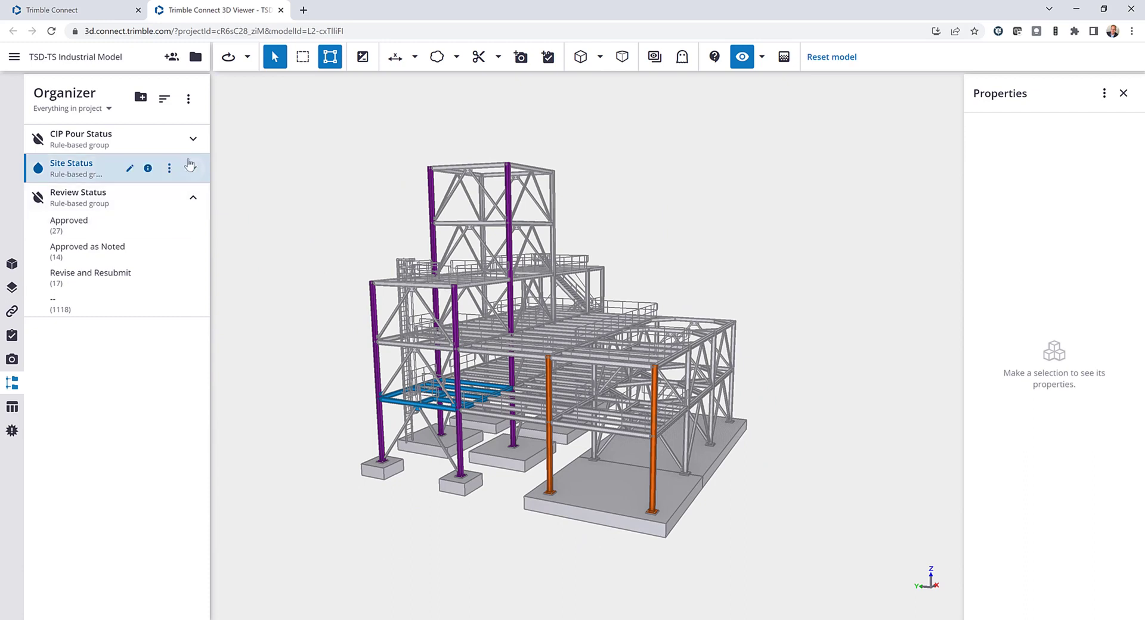
click(190, 165)
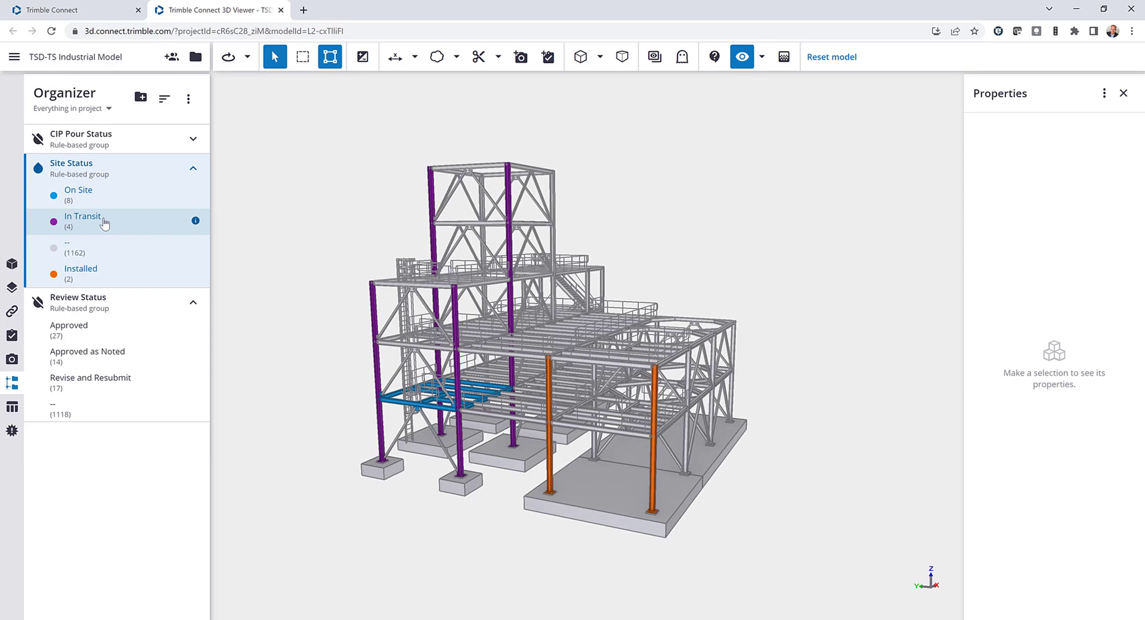
Turn off Site Status colorization, colorize by the CIP Pour Status group instead and expand its statuses, clearing the selection.
click(37, 169)
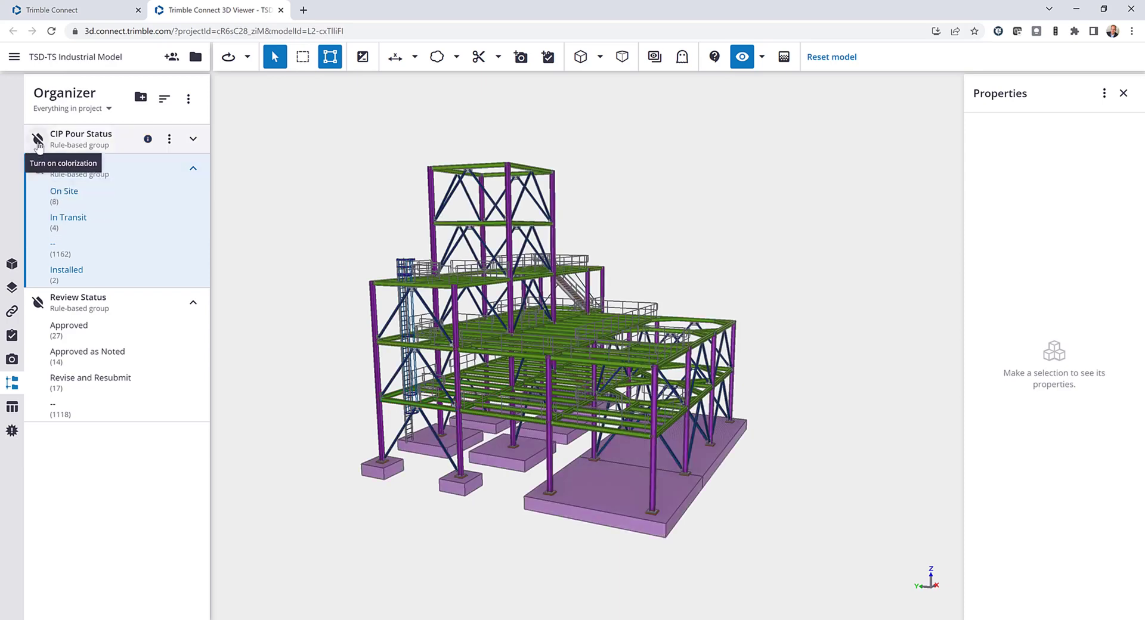
click(38, 140)
click(192, 139)
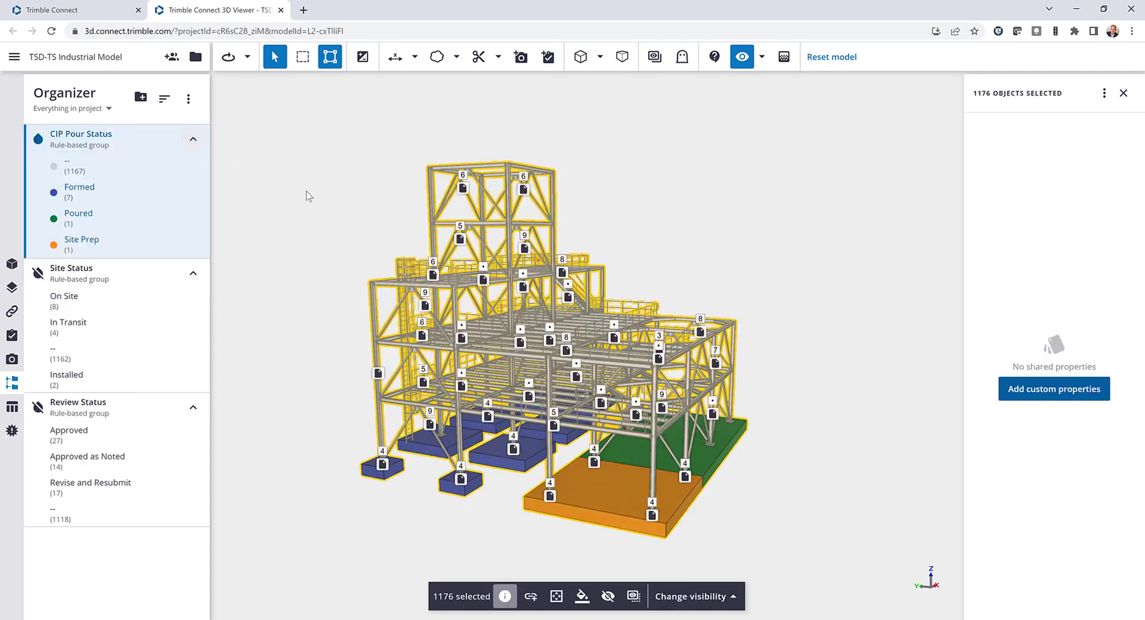
click(383, 223)
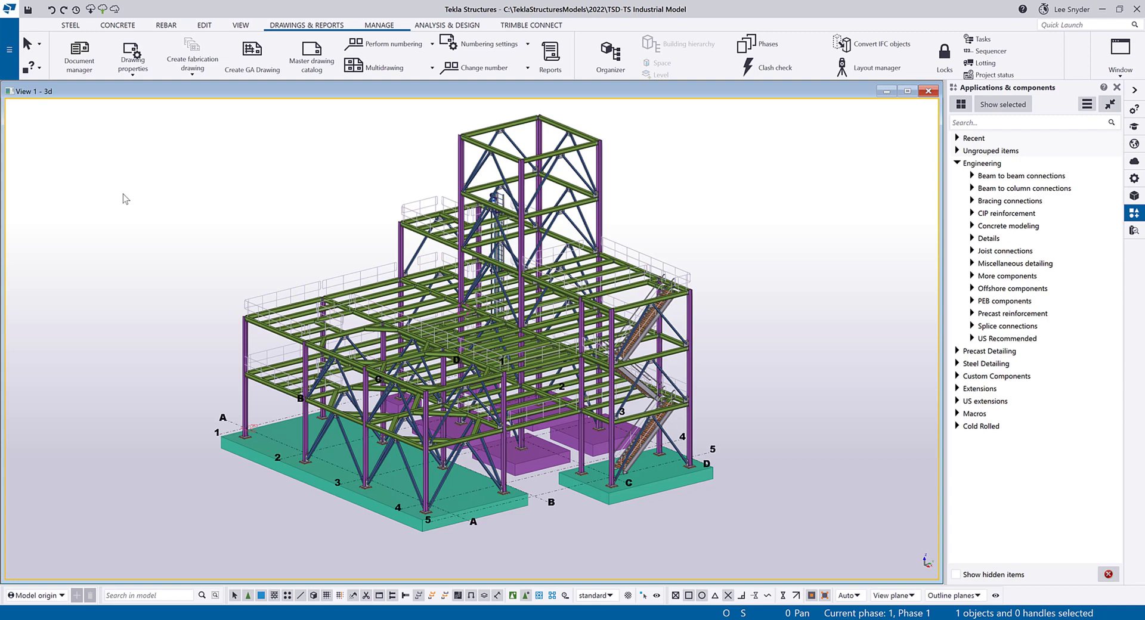
Open the Trimble Connect Model Reviewer and show its options for the Review Status settings.
click(1134, 232)
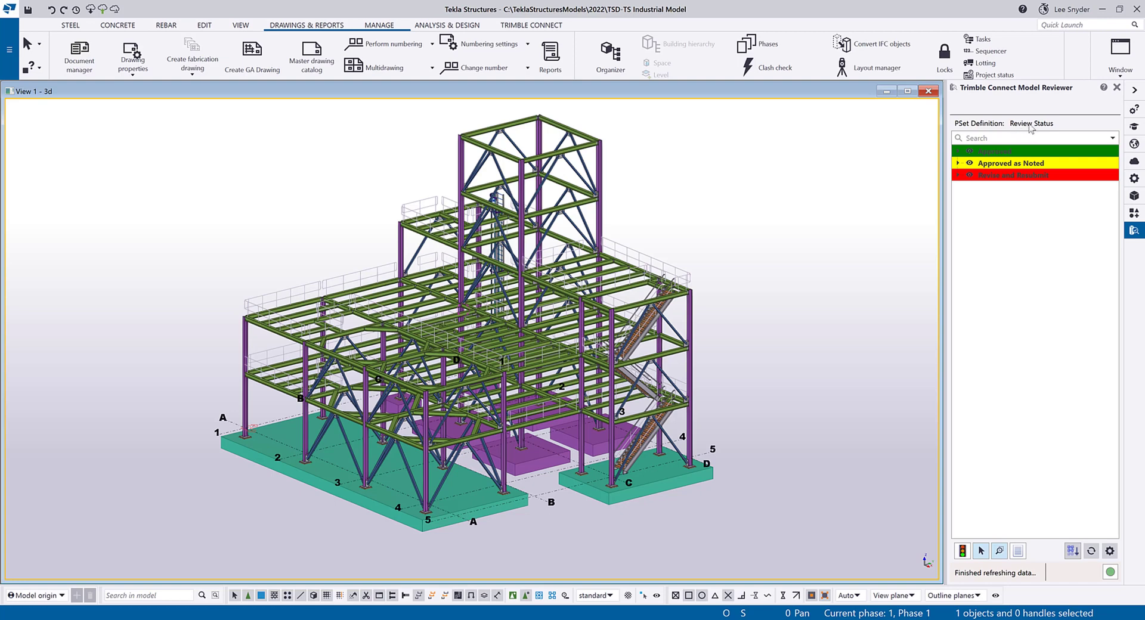
click(1110, 551)
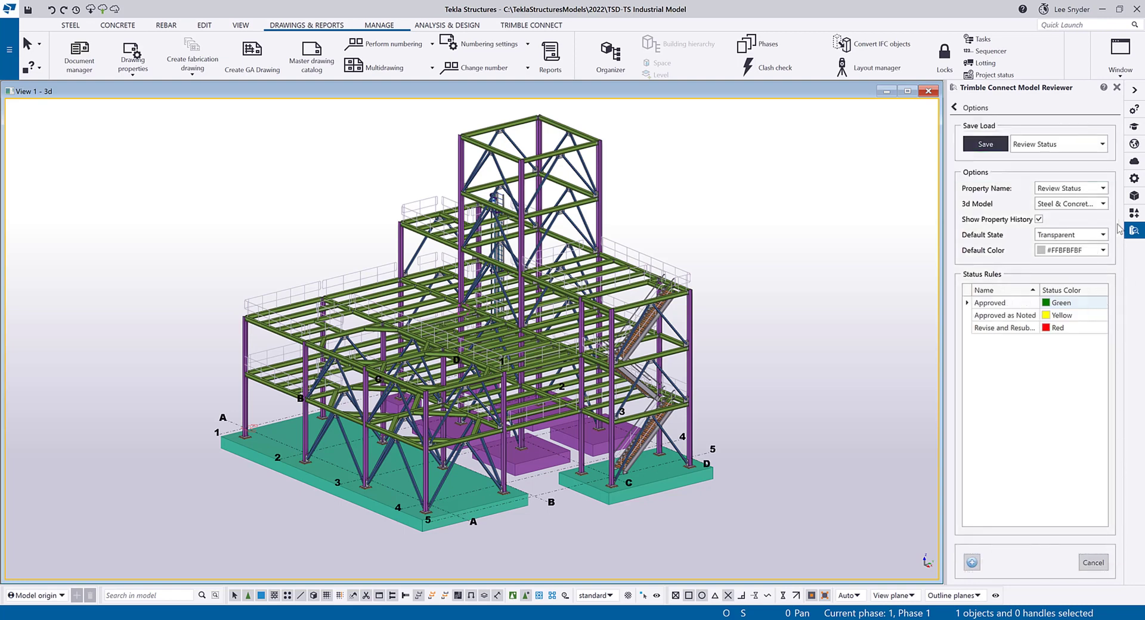
Reload the saved Review Status settings, return to the status tree and colorize the model parts.
click(1103, 189)
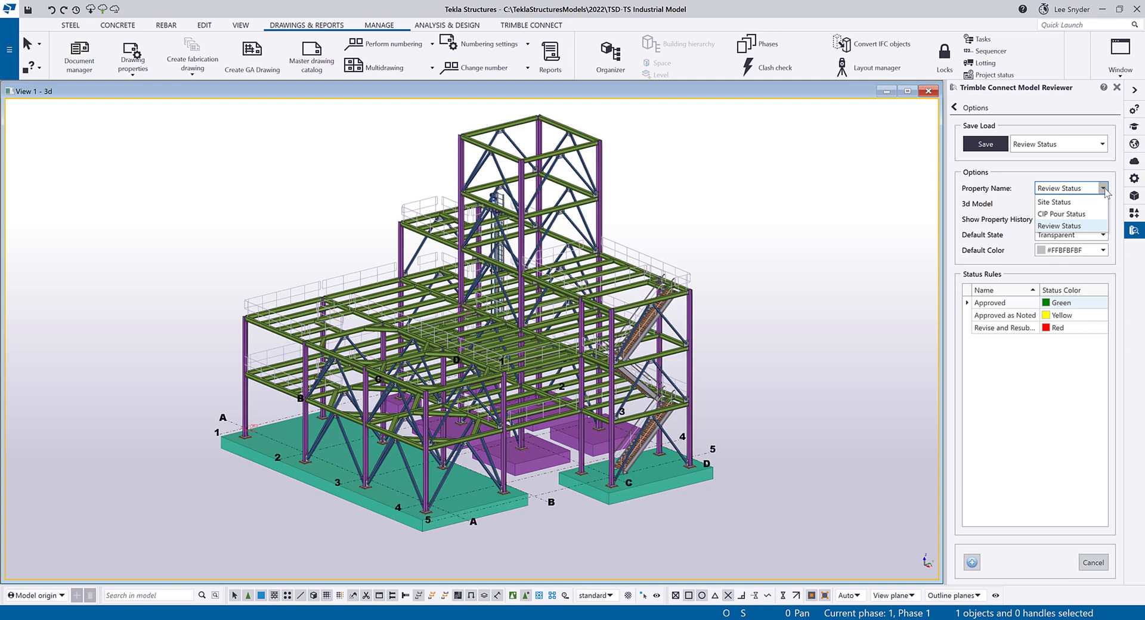
click(1104, 189)
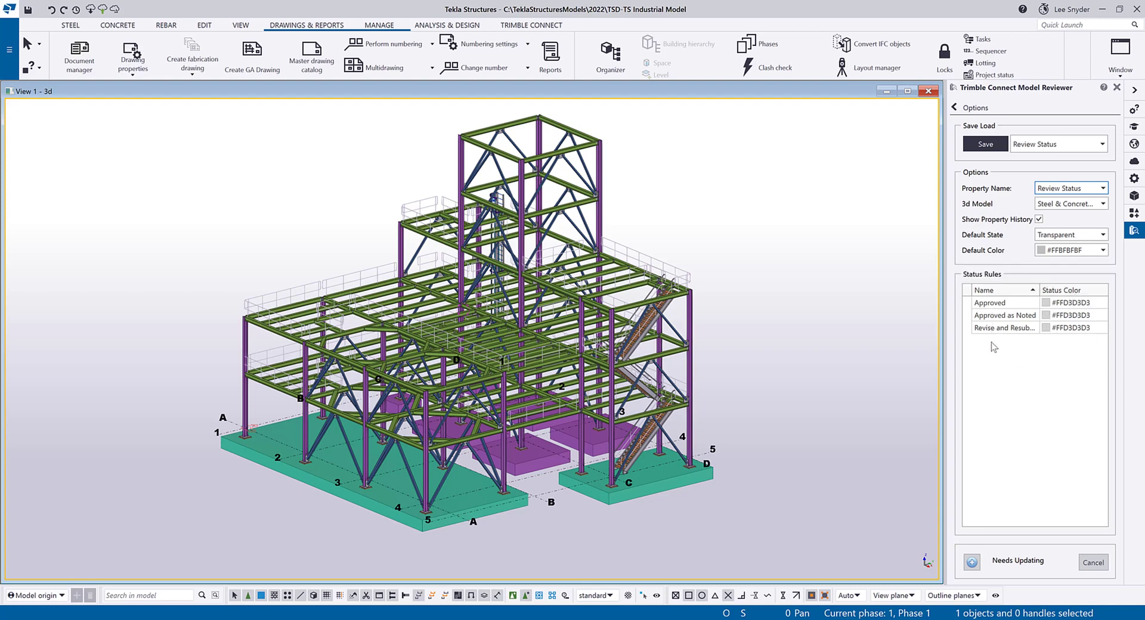
click(1102, 145)
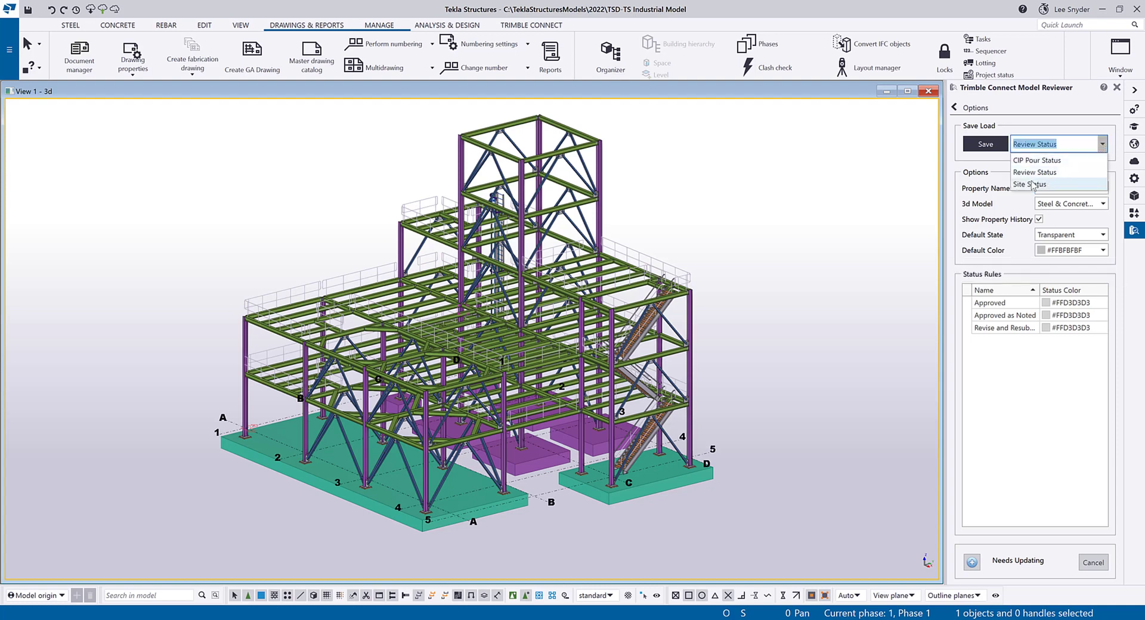
click(1036, 175)
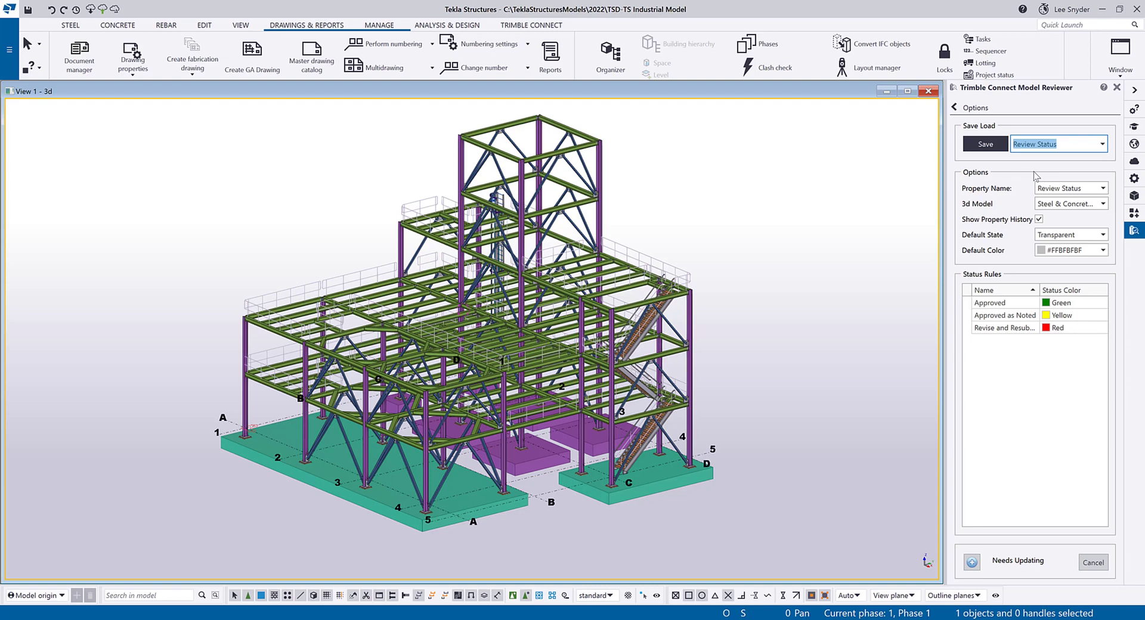
click(976, 109)
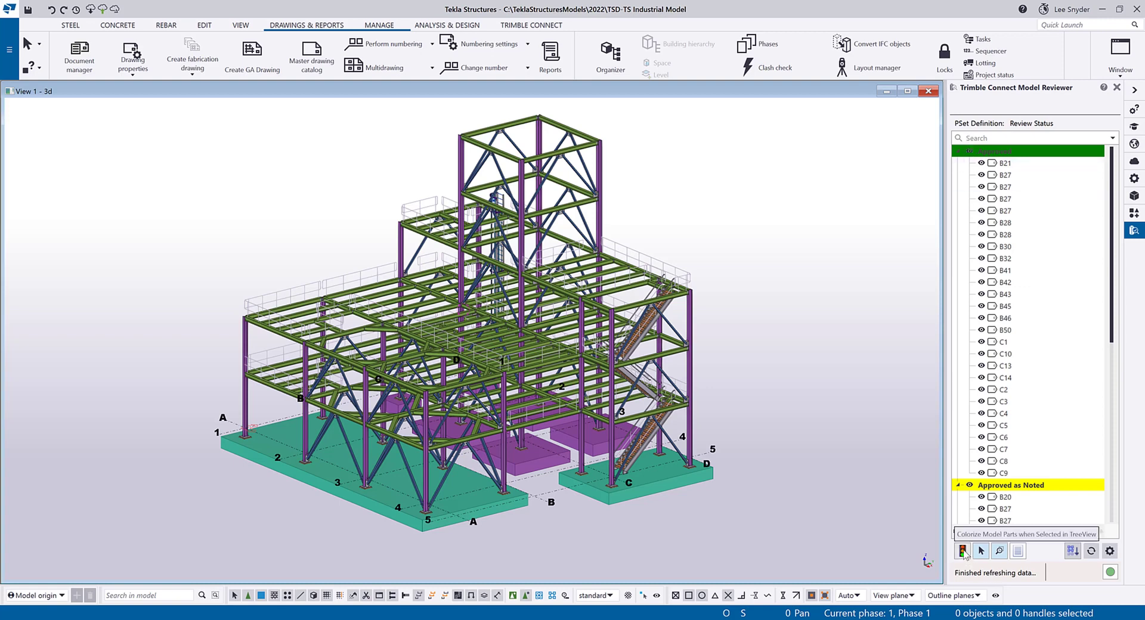
click(963, 551)
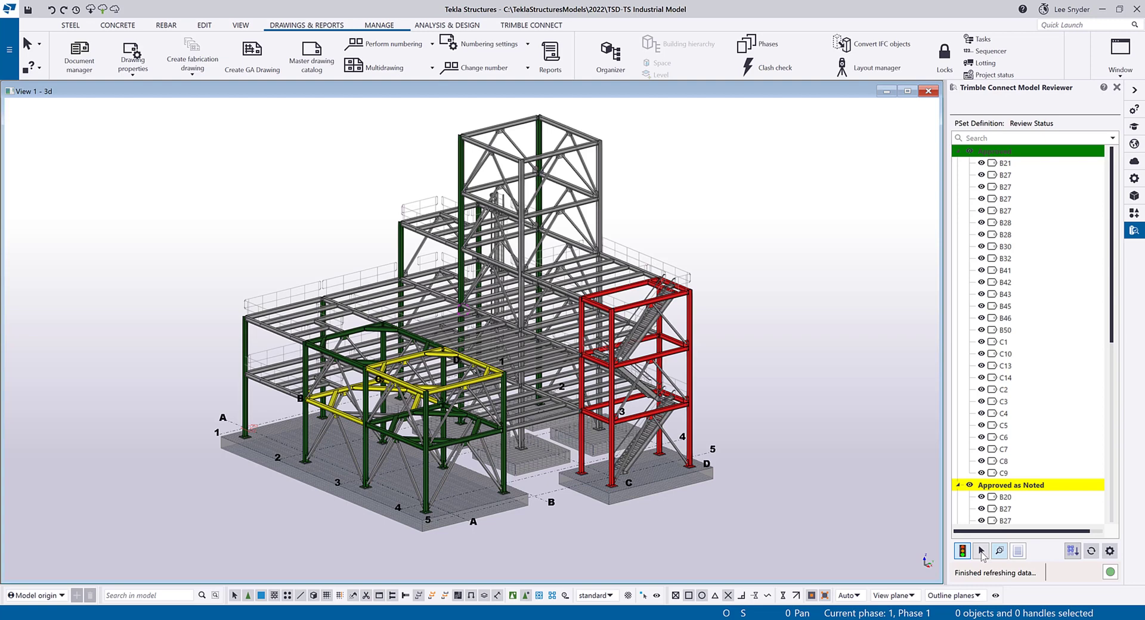
Locate Approved beams B21, B27 and B32 in the model from the status tree, hiding B32 and showing it again.
click(1004, 163)
click(1005, 186)
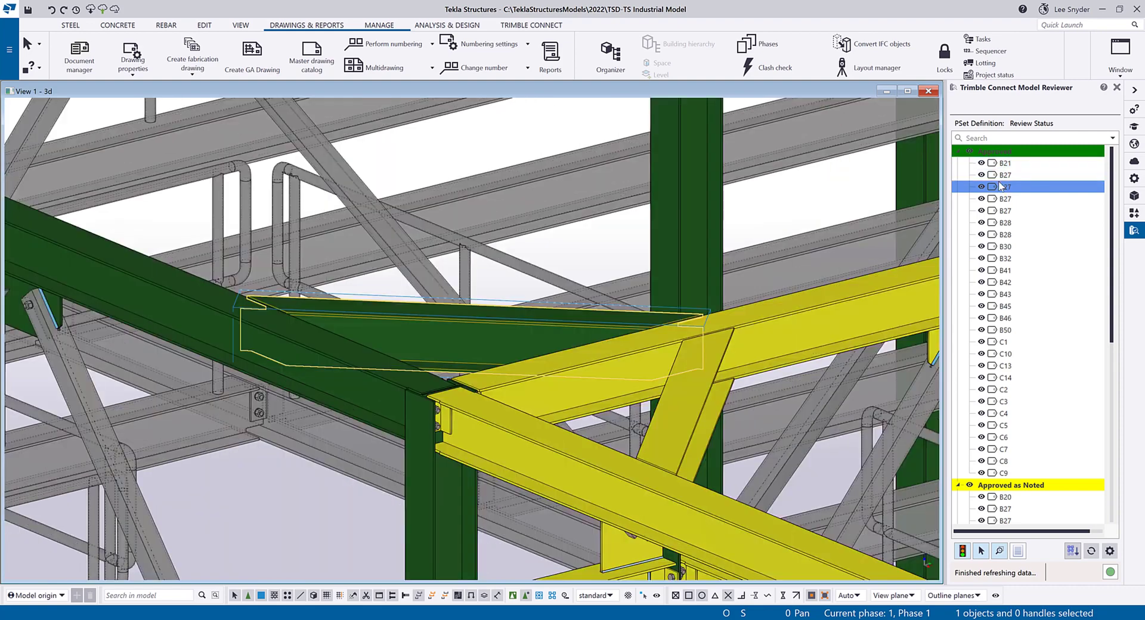
click(1004, 258)
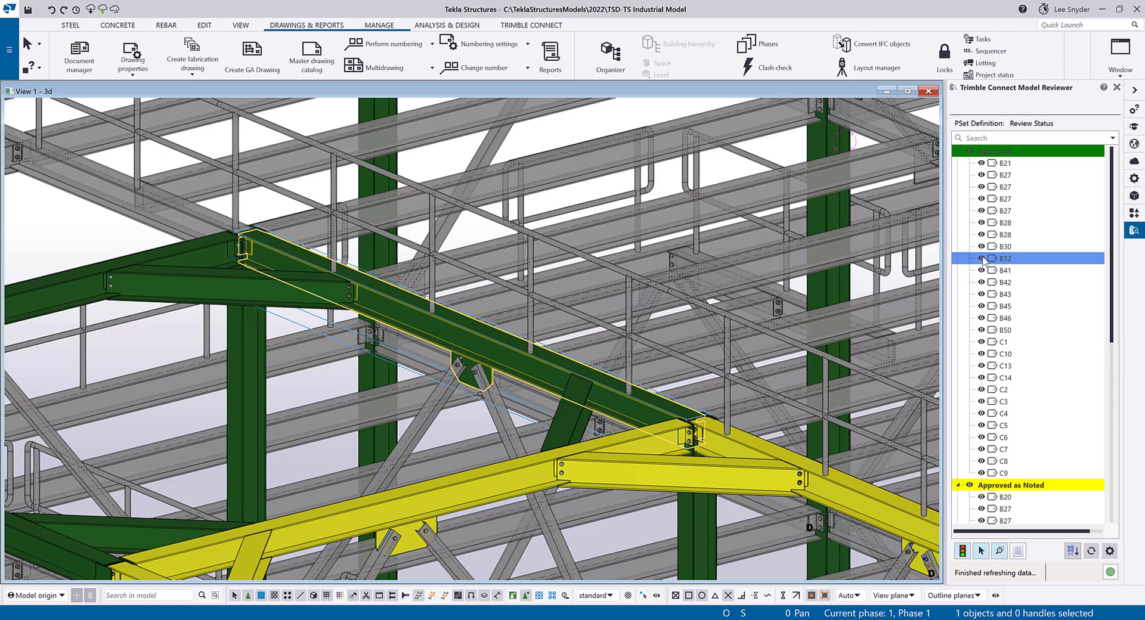
click(982, 258)
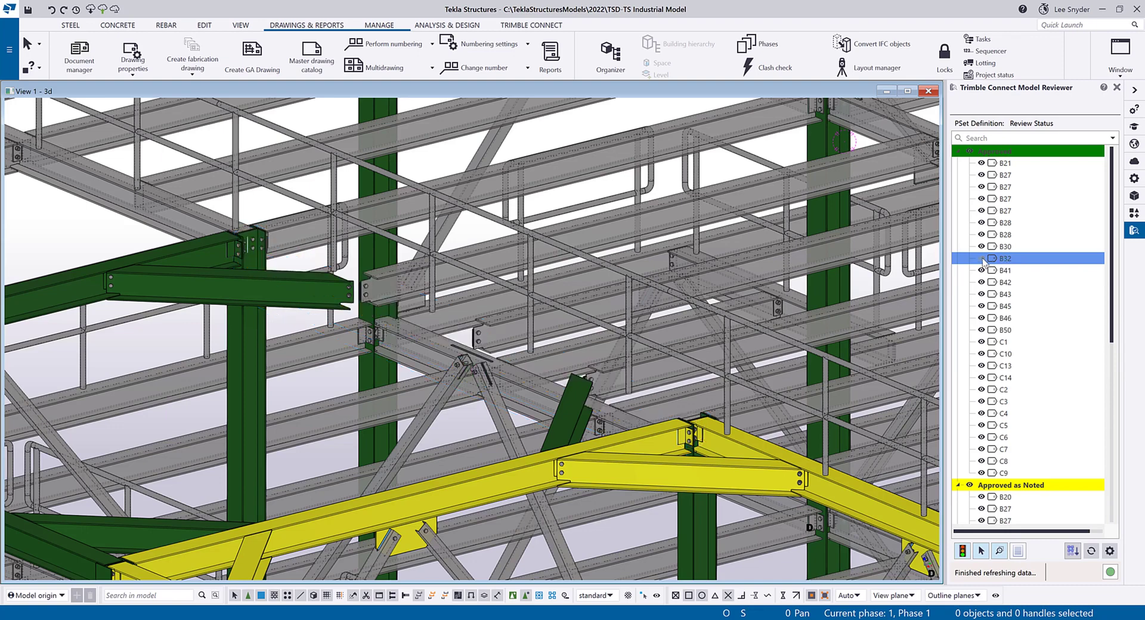
click(981, 259)
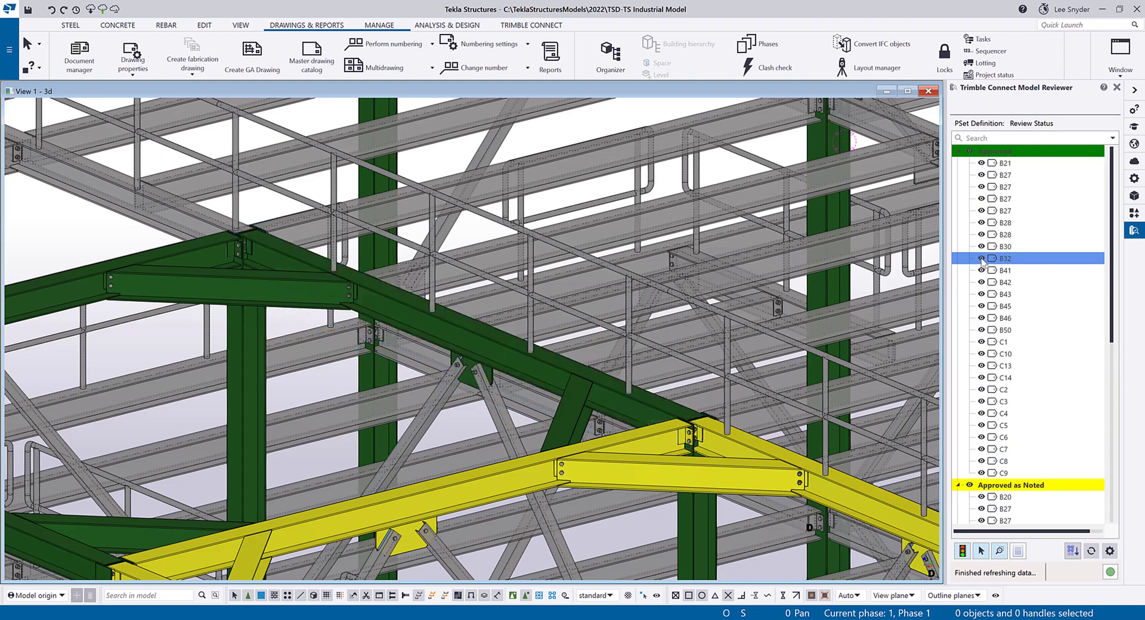
Collapse the Approved group and expand it again, and view the node options of a B27 entry.
double_click(969, 153)
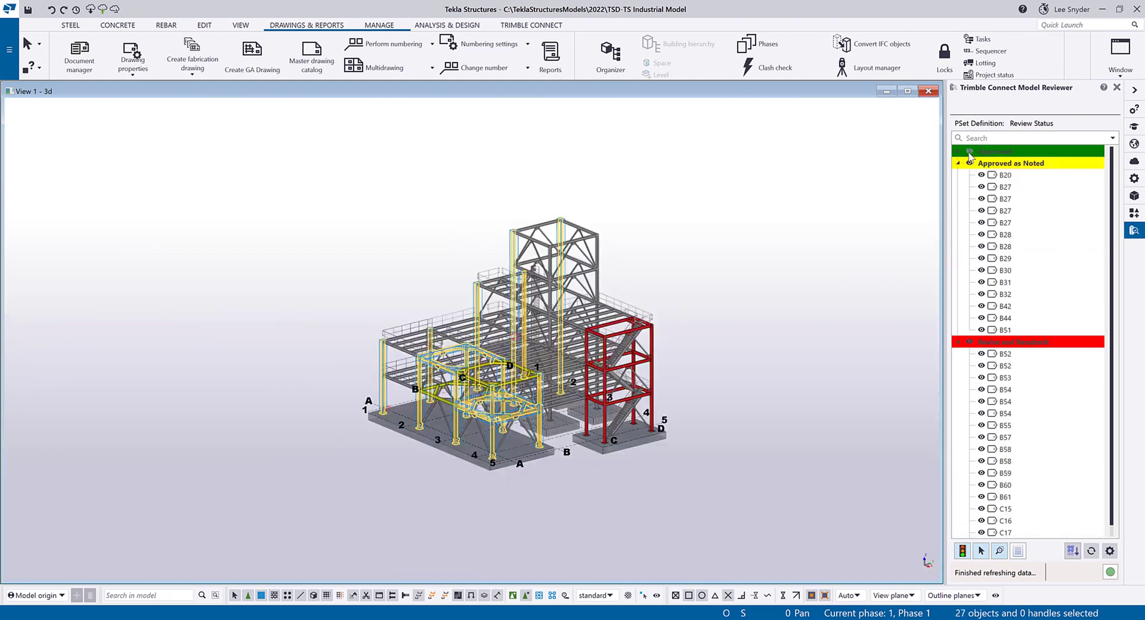
double_click(970, 154)
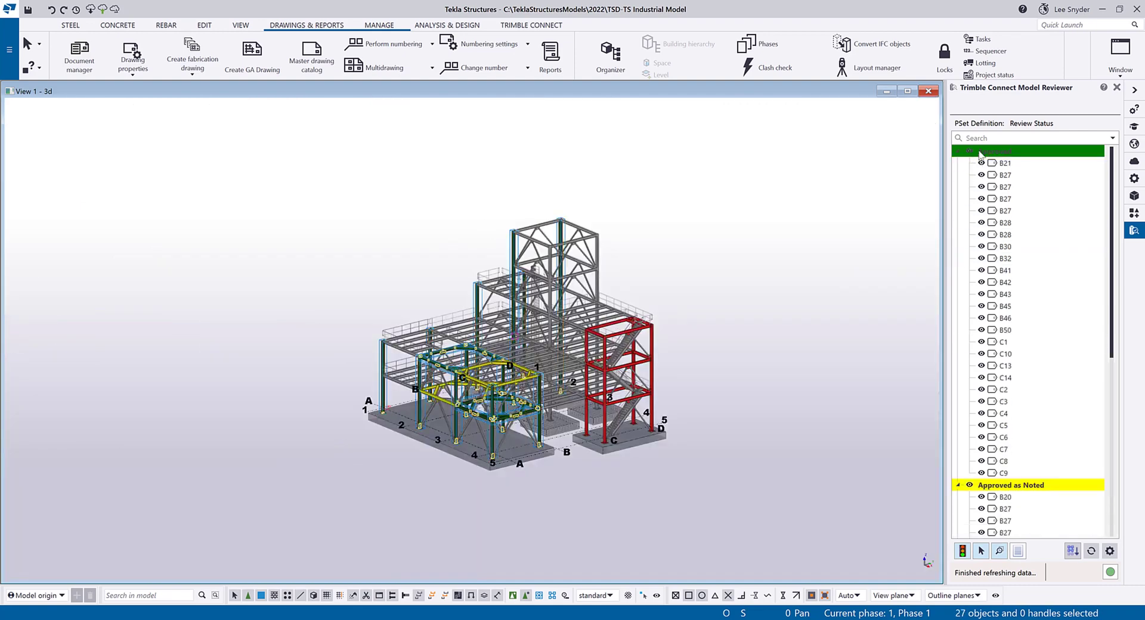
right_click(1057, 206)
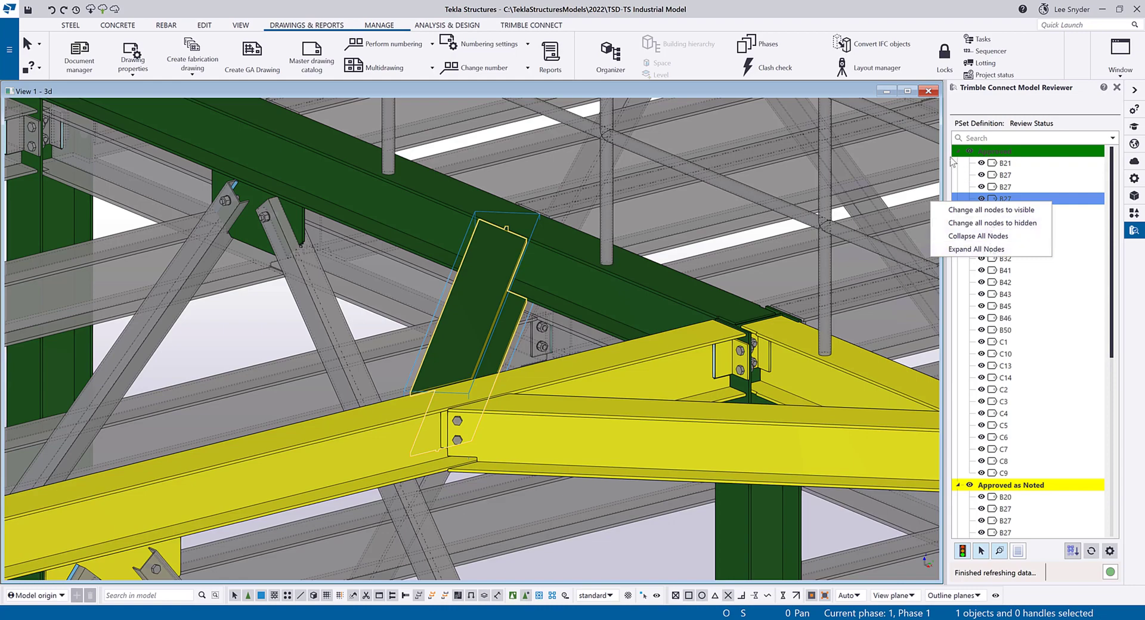
click(589, 285)
Find the green upper edge beam picked in the model in the status tree and open its property history.
scroll(589, 285, down, 3)
scroll(594, 288, down, 5)
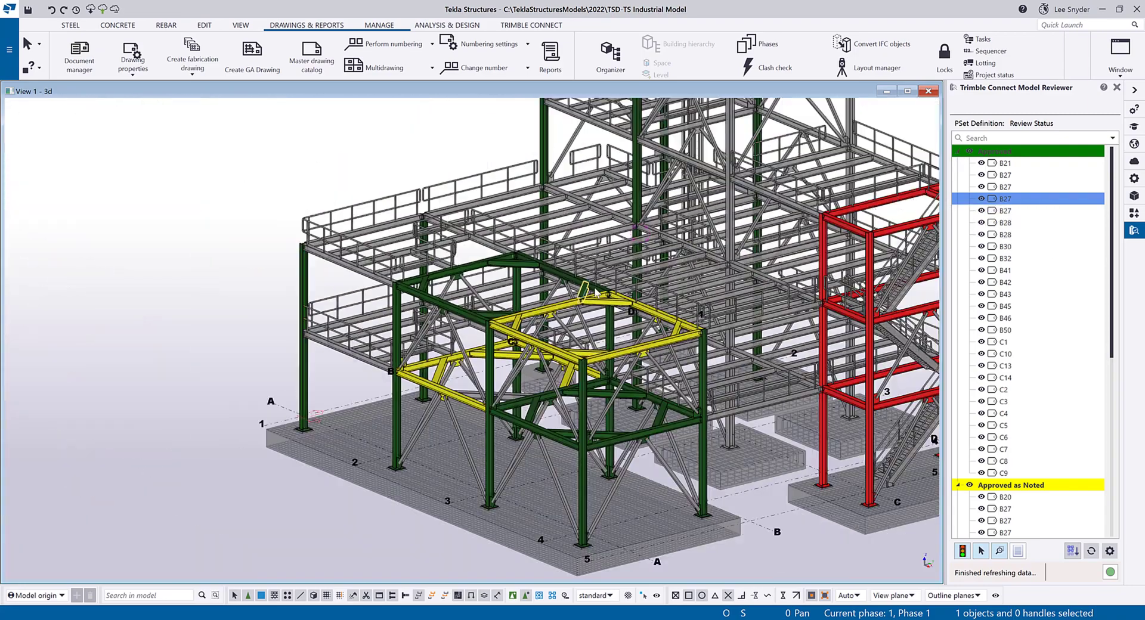
scroll(498, 337, up, 3)
click(440, 304)
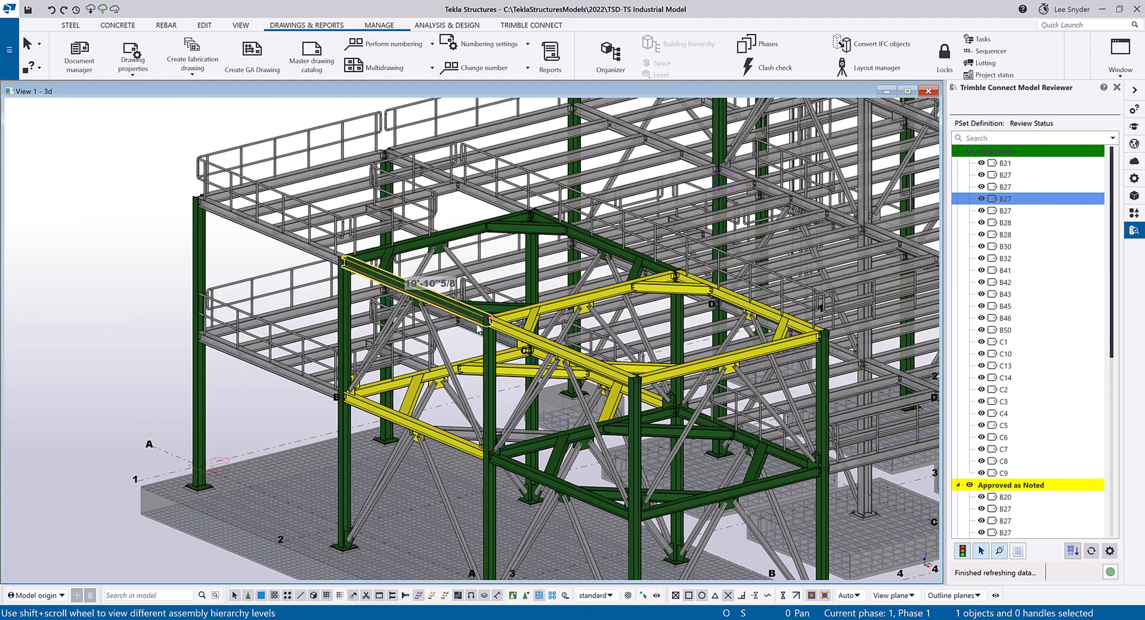
click(1073, 551)
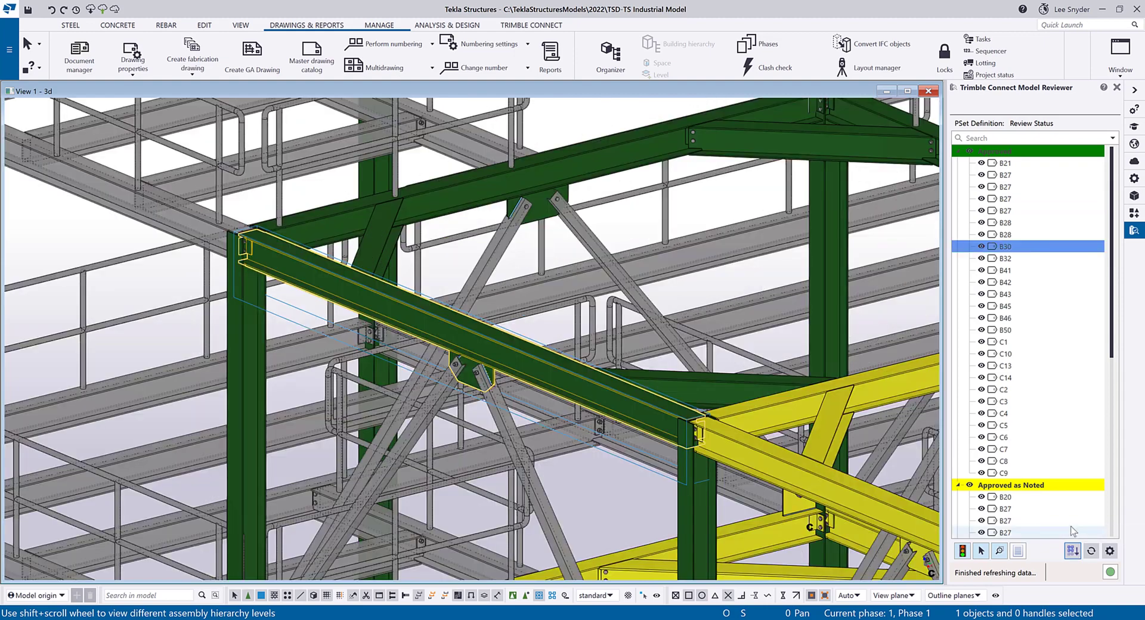
mouse_move(1028, 250)
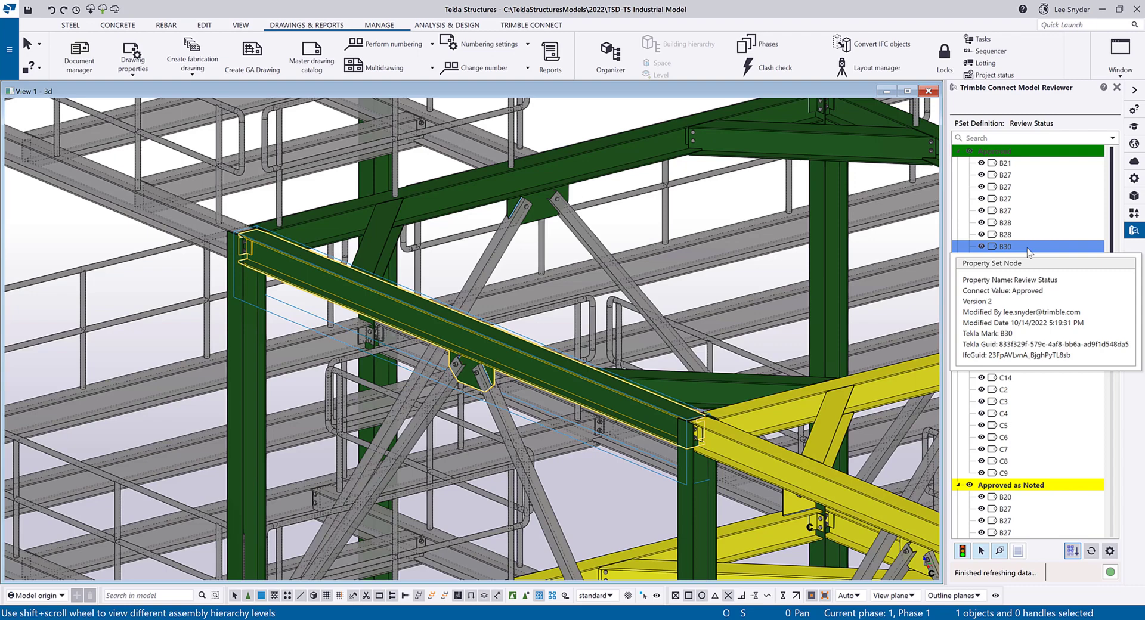
click(1019, 552)
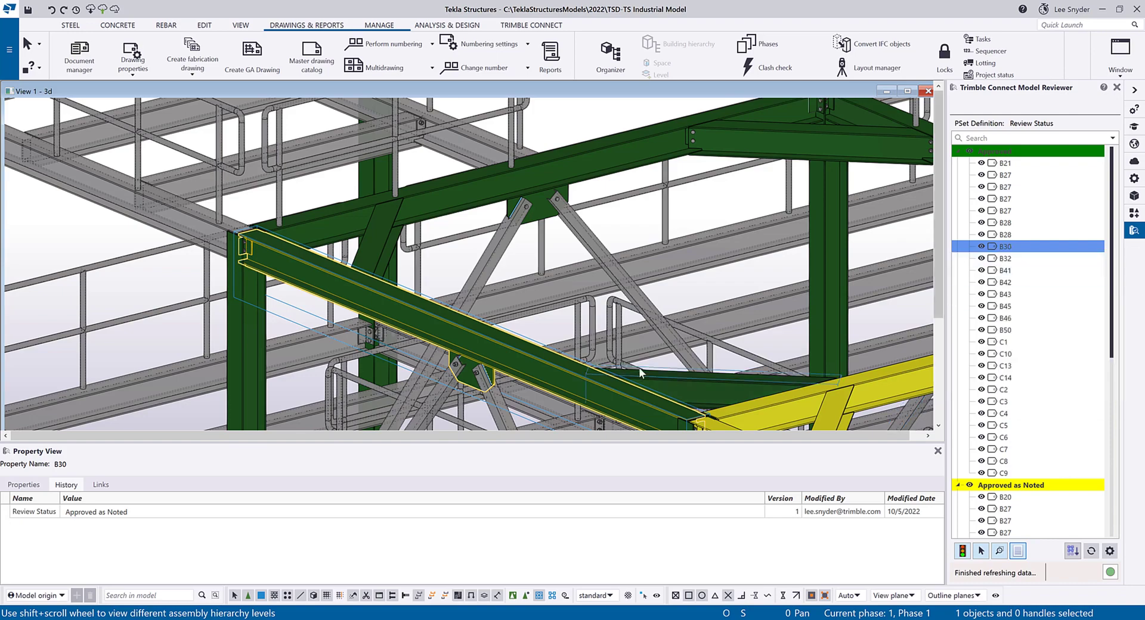
Pick the red beam low on the stair tower and find it in the status tree.
scroll(420, 288, down, 10)
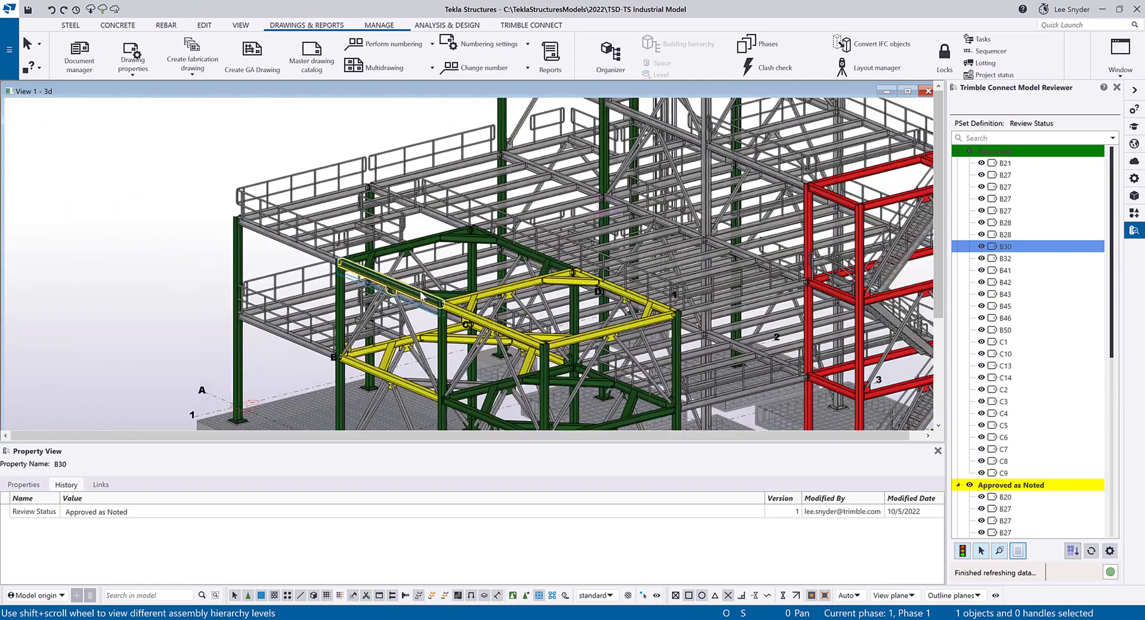
scroll(620, 334, up, 5)
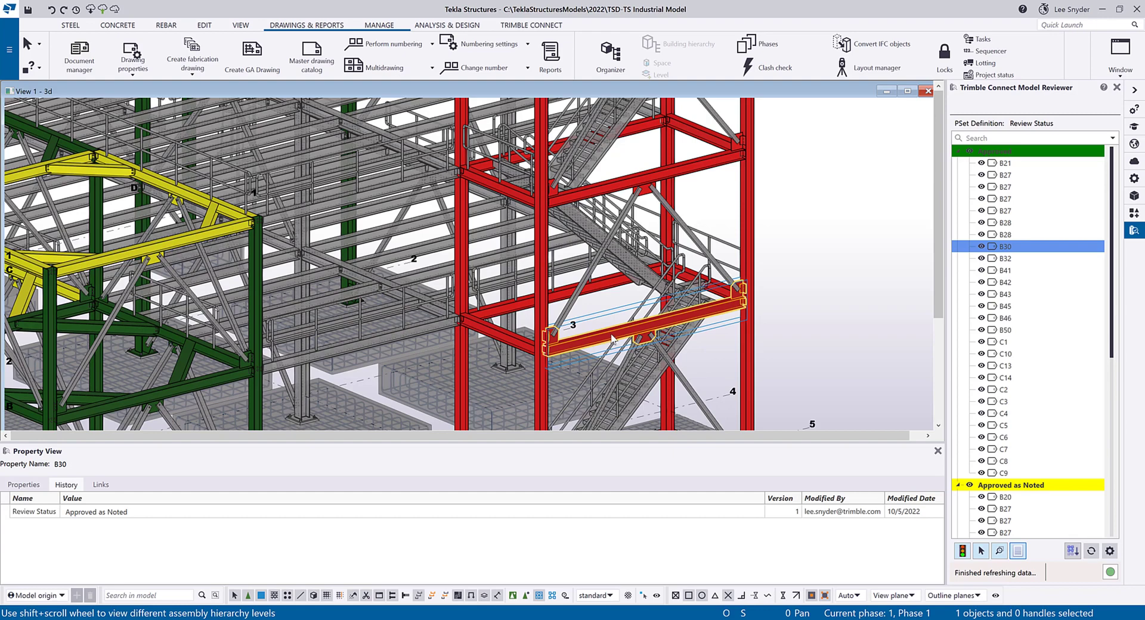
click(1073, 551)
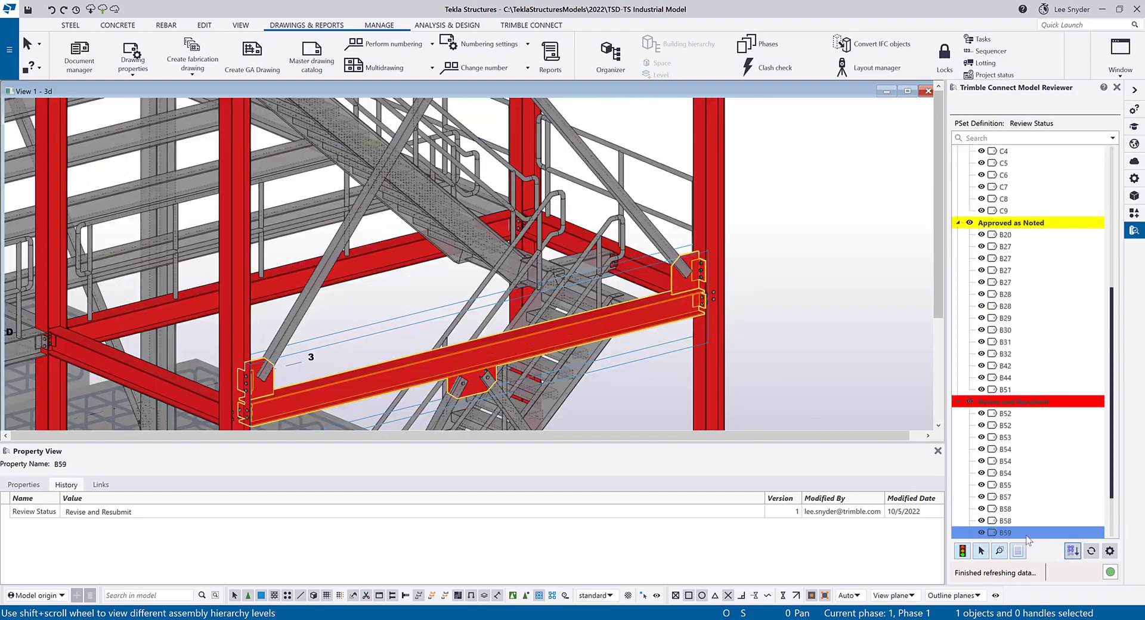
mouse_move(1012, 538)
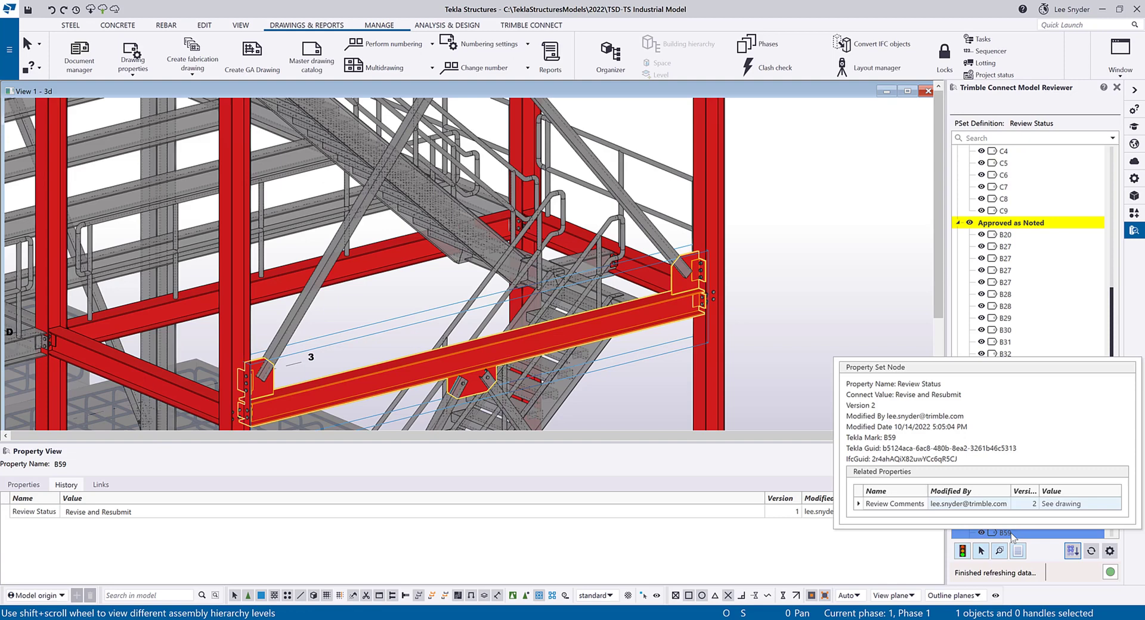
Show beam B59's links, view the linked drawing B59 - BEAM - Rev A.pdf in Trimble Connect and return to Tekla Structures.
click(101, 485)
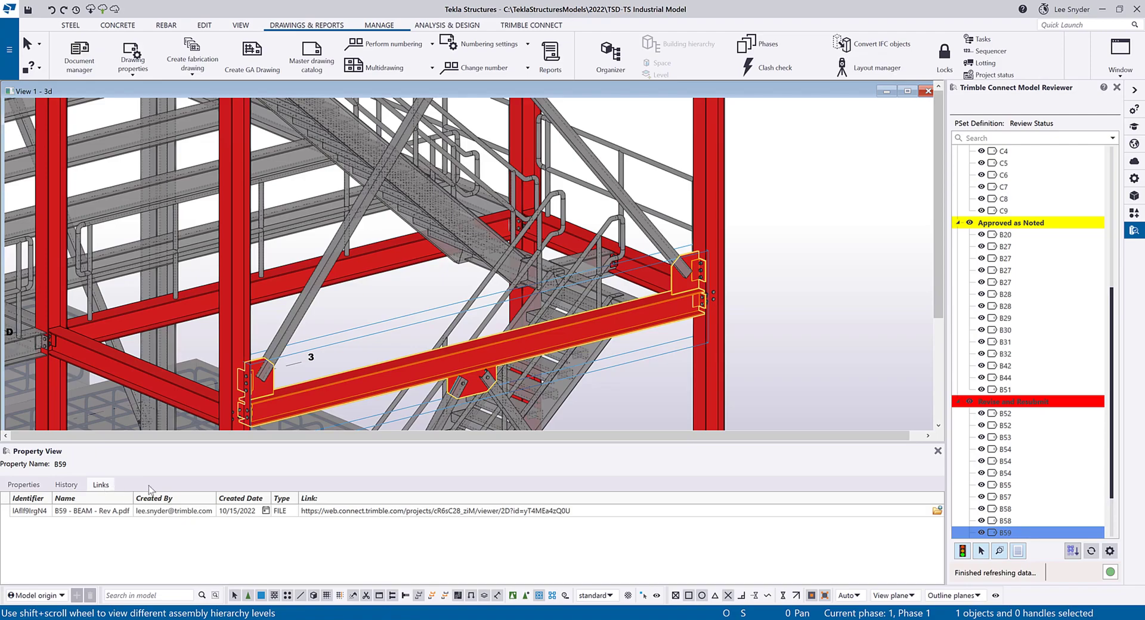
click(937, 511)
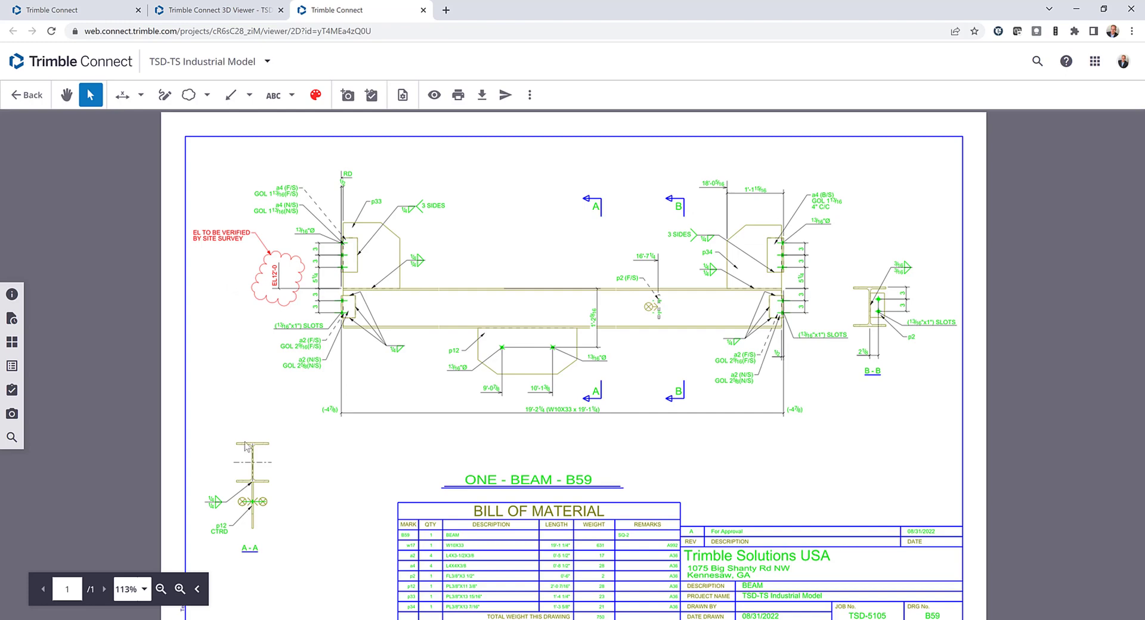
key(alt+Tab)
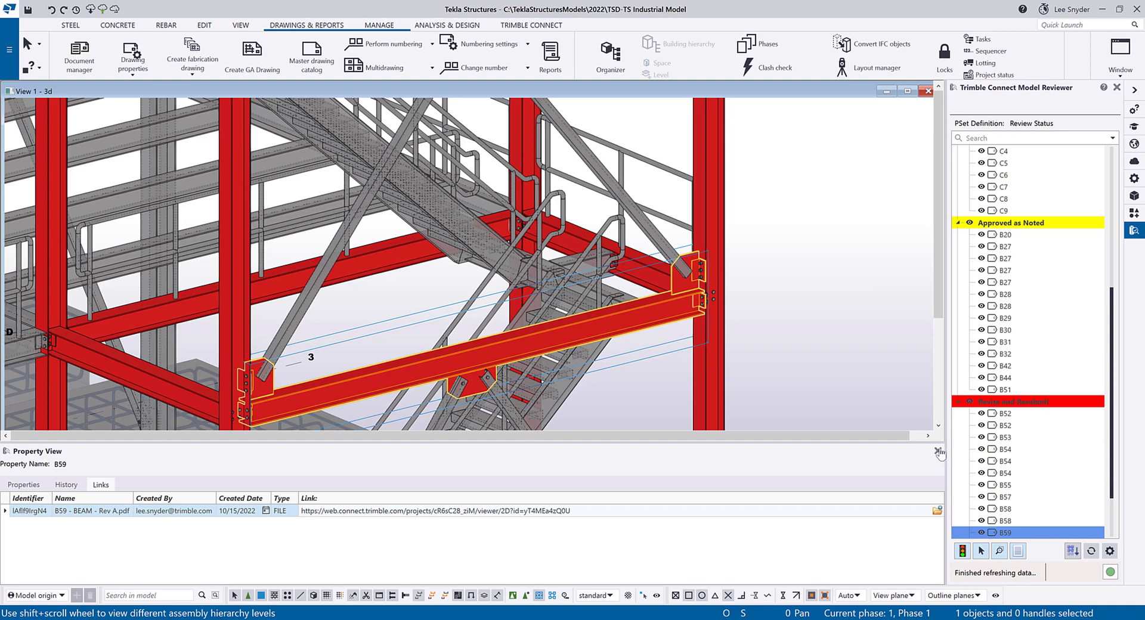
Load the saved Site Status settings in the reviewer options and view the whole model colorized by them.
click(1110, 551)
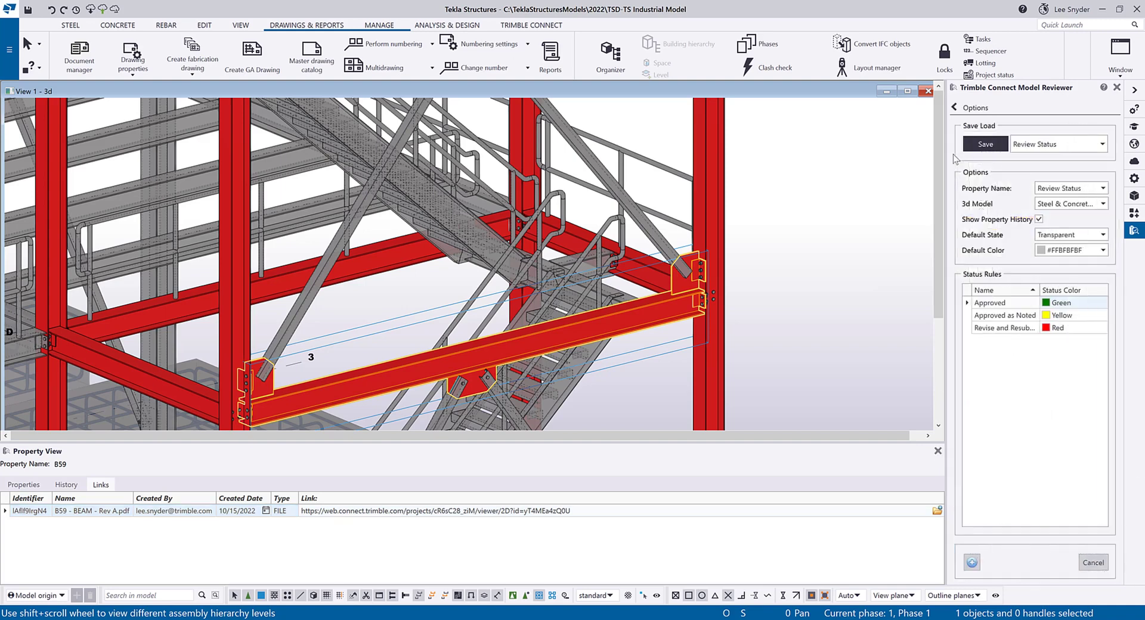
click(1101, 144)
click(1038, 184)
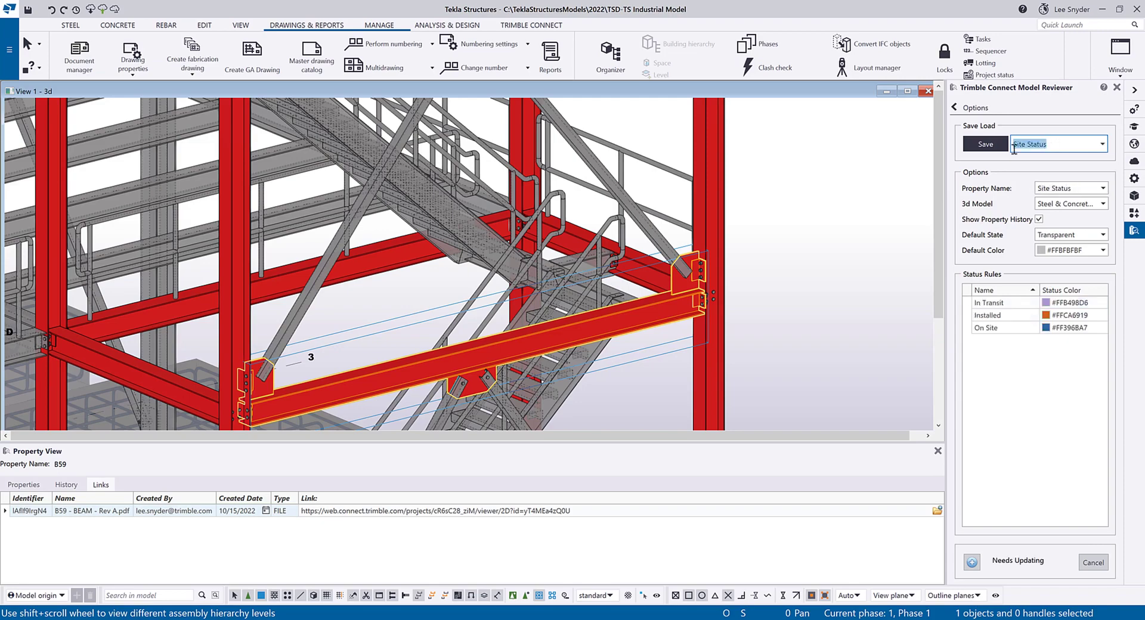
click(968, 109)
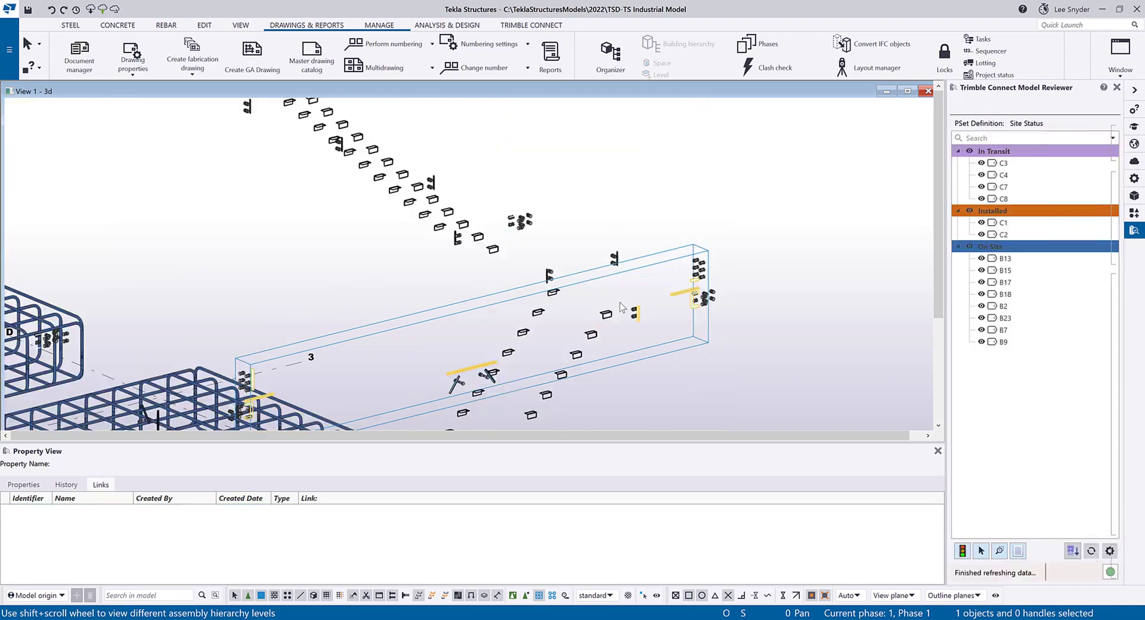
scroll(598, 324, down, 5)
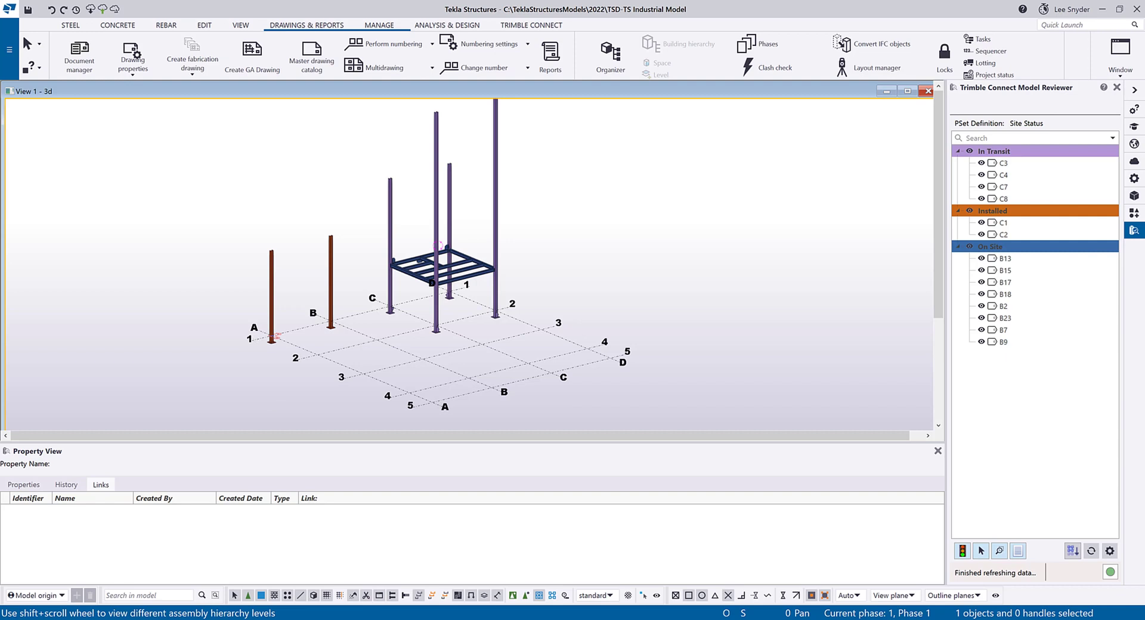
click(317, 619)
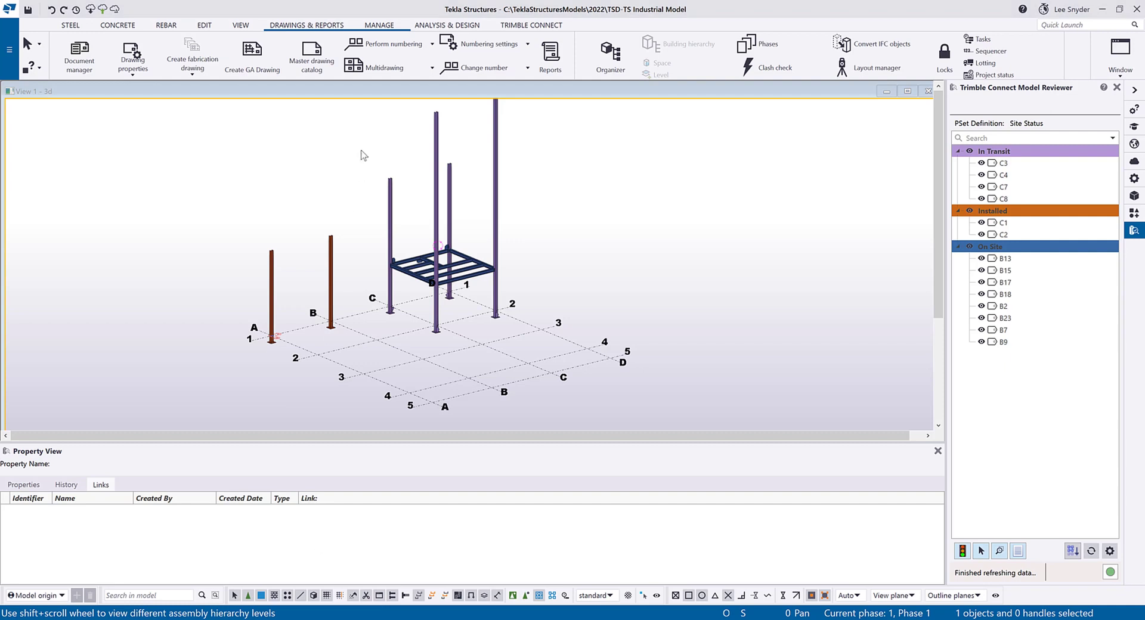